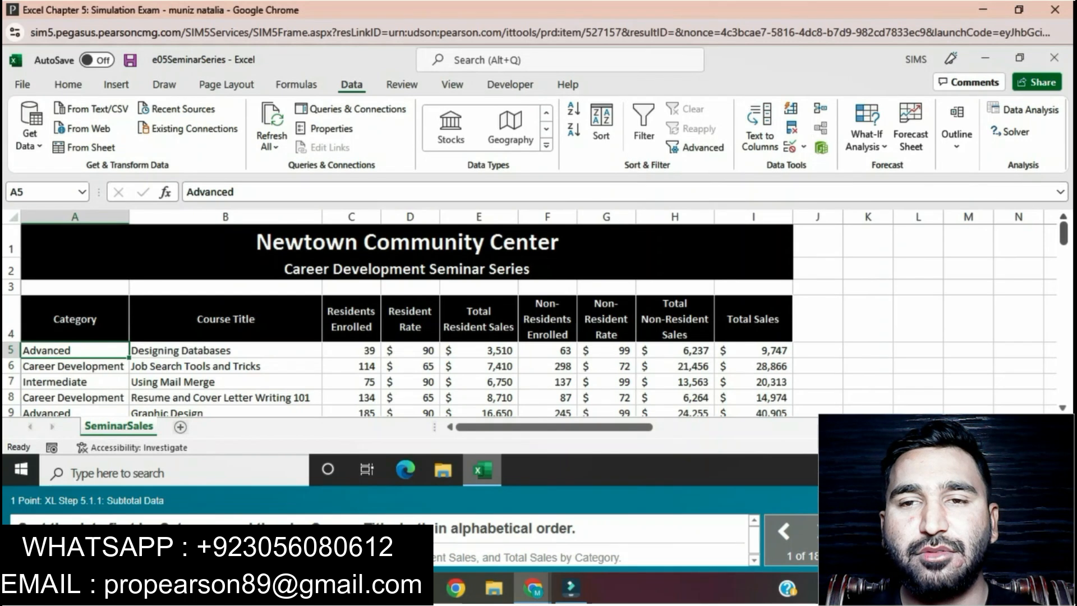
# - Sort the seminar data by Category and then by Course Title, both from A to Z
pyautogui.click(75, 319)
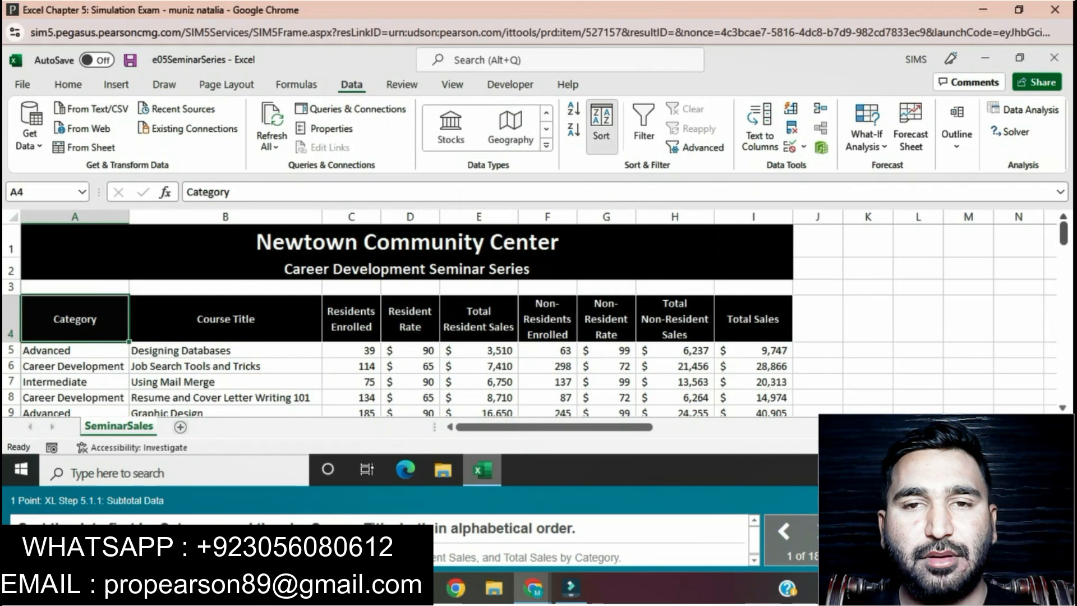
pyautogui.click(601, 126)
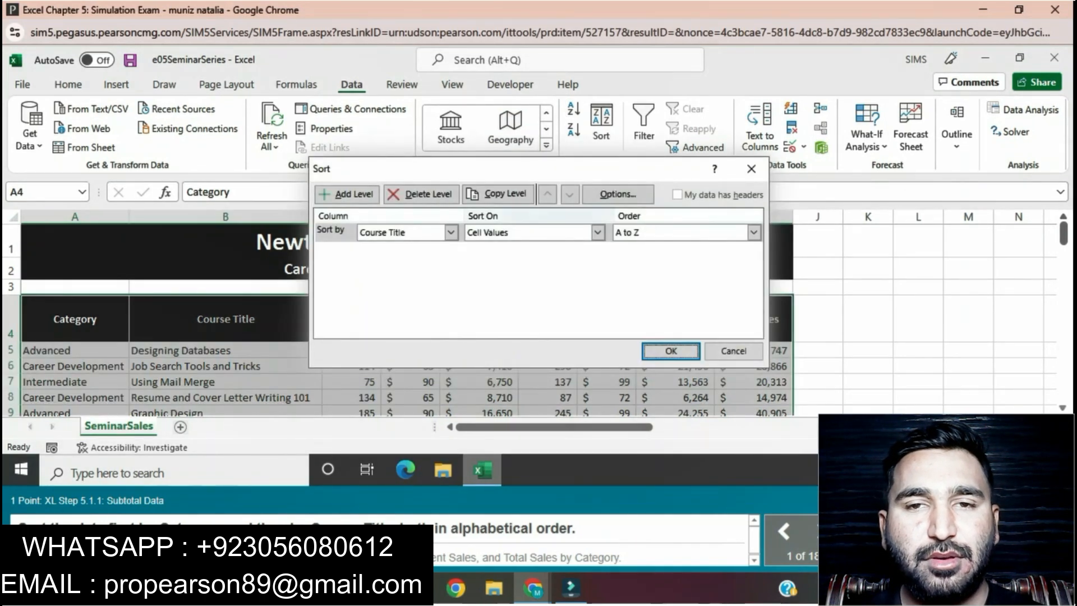
pyautogui.click(451, 232)
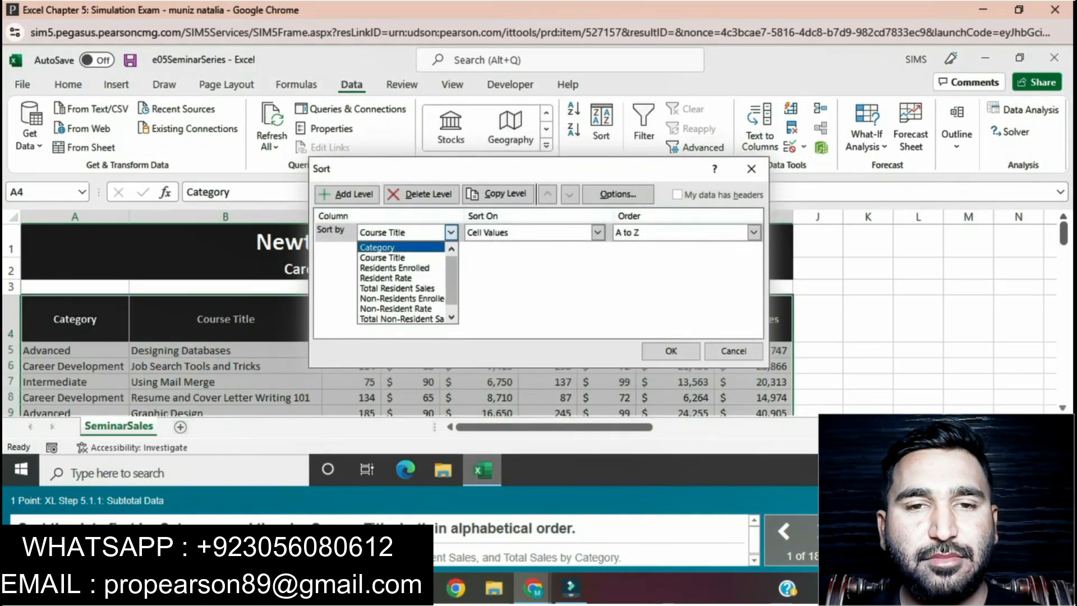
pyautogui.click(381, 246)
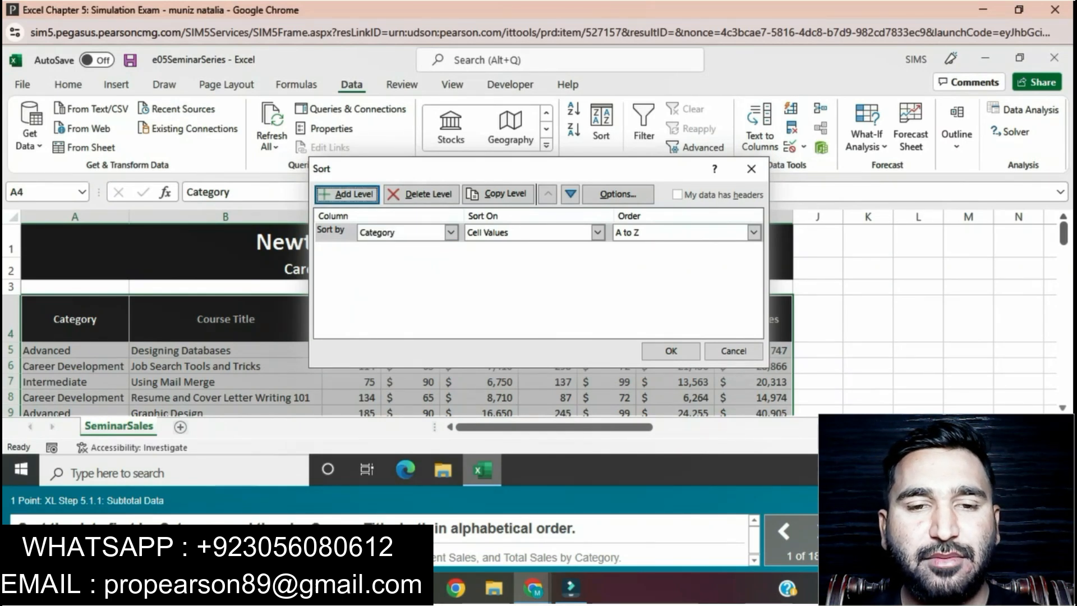
pyautogui.click(348, 194)
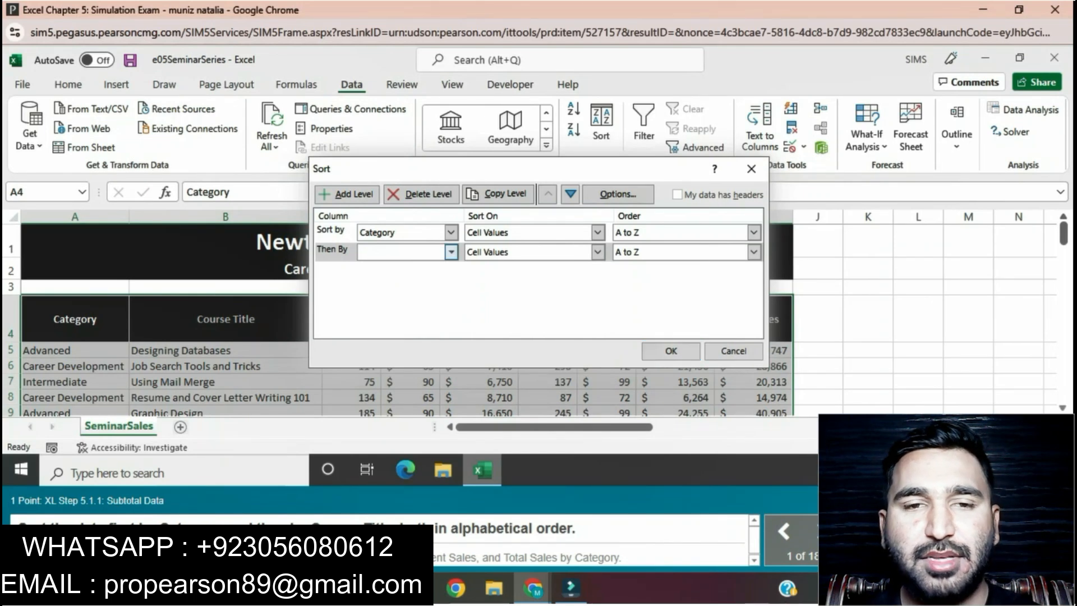
pyautogui.click(450, 252)
pyautogui.click(383, 278)
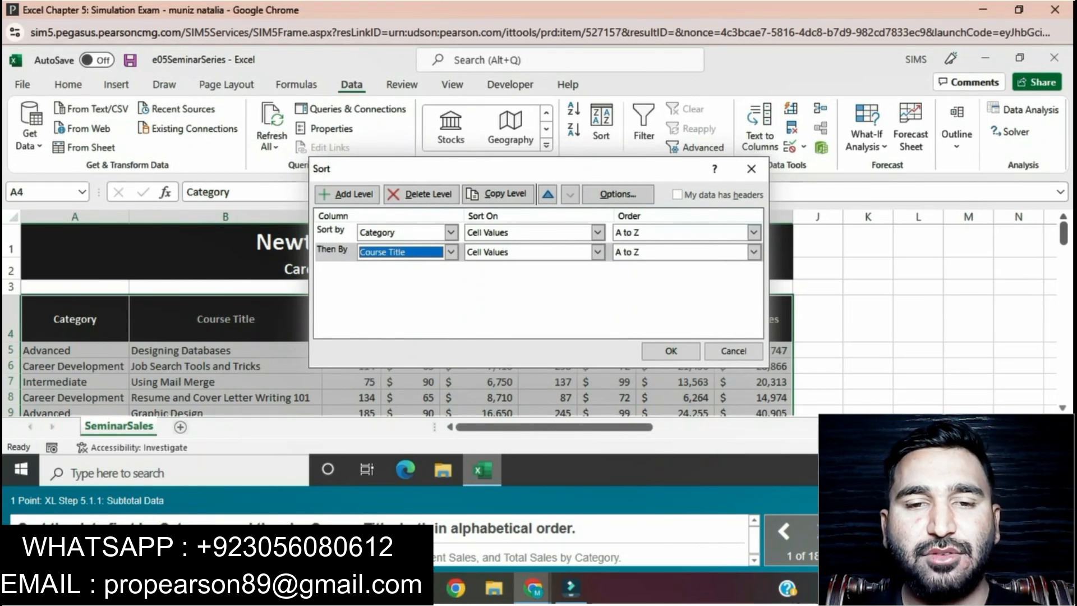
pyautogui.click(671, 352)
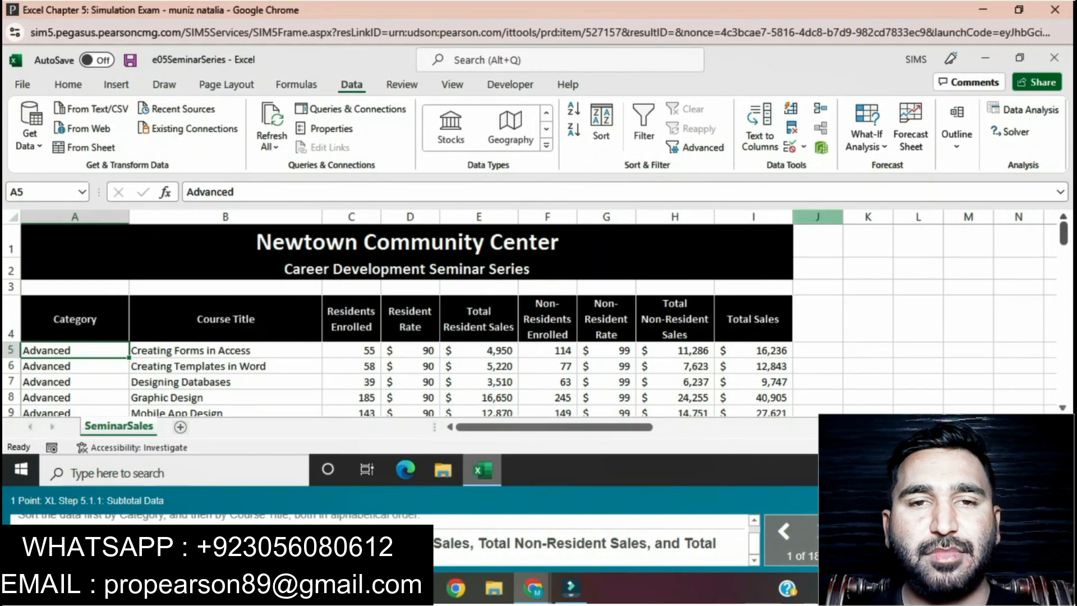
# - Start the Subtotal command on the seminar data and group it at each change in Category
pyautogui.click(867, 140)
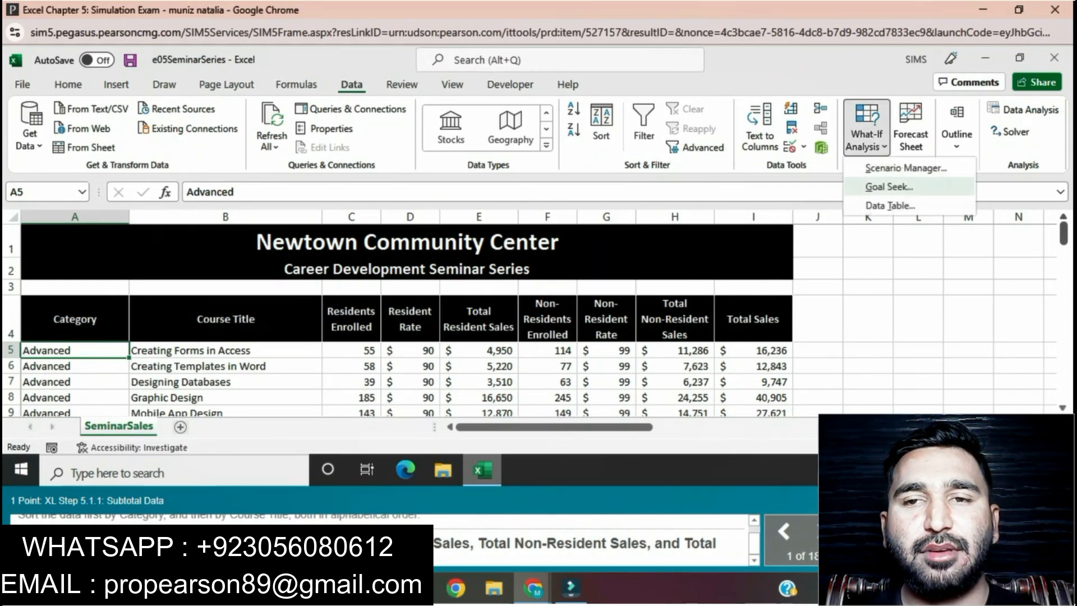
pyautogui.click(956, 134)
pyautogui.click(956, 135)
pyautogui.click(979, 193)
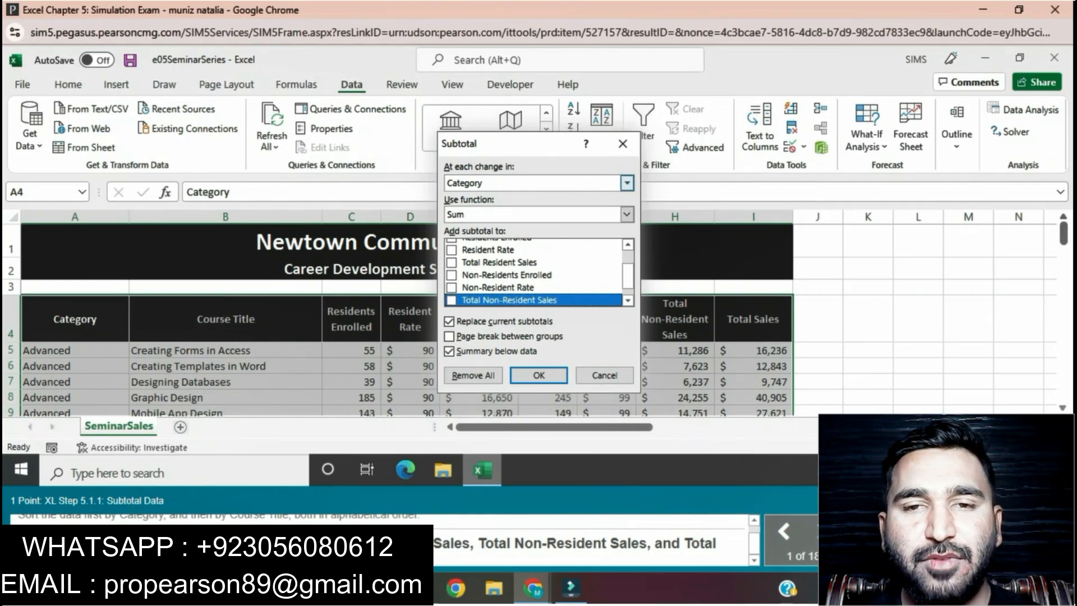
pyautogui.click(626, 183)
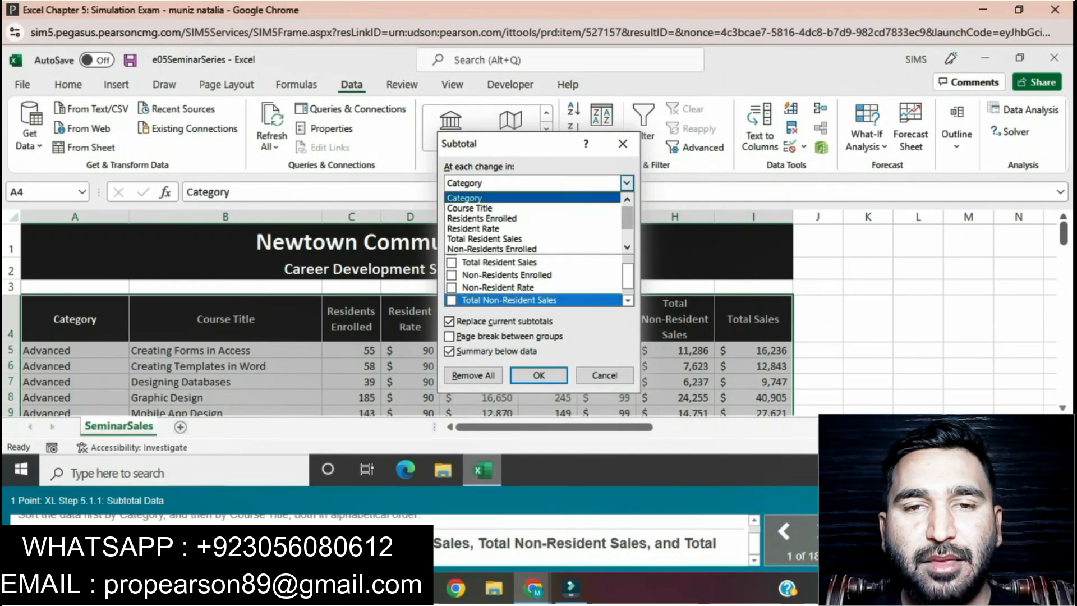
pyautogui.click(484, 198)
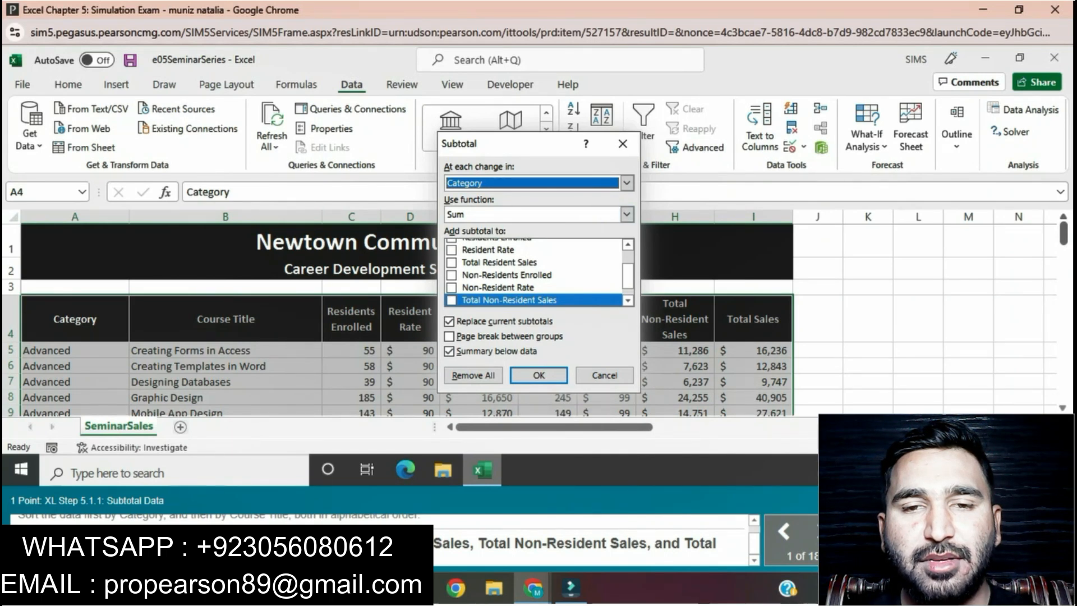
# - Add Sum subtotals to Total Resident Sales, Total Non-Resident Sales and Total Sales, and apply them
pyautogui.scroll(2, 533, 272)
pyautogui.scroll(1, 535, 272)
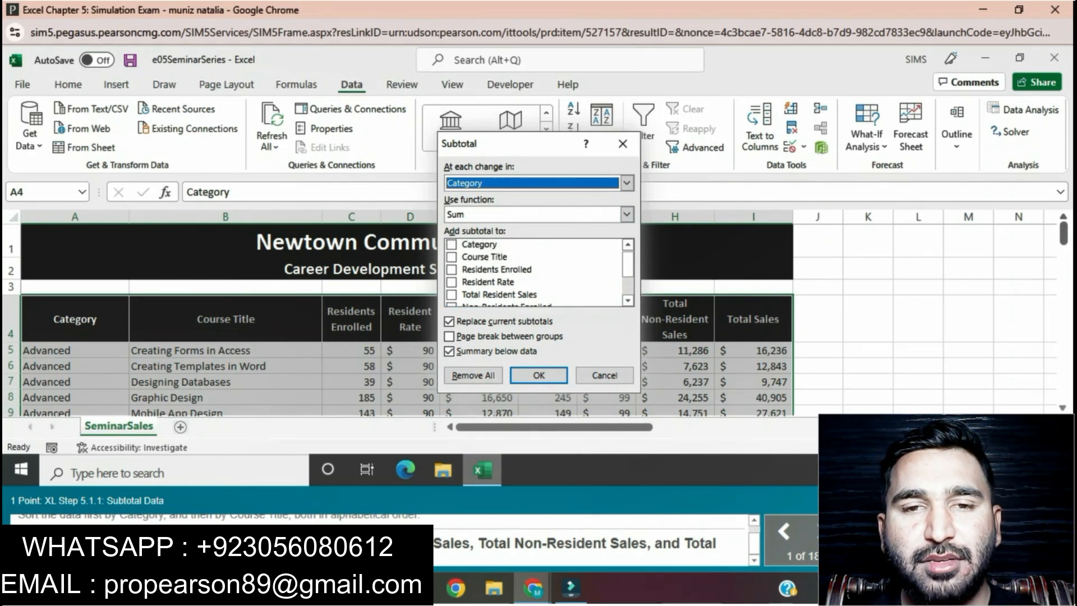
pyautogui.click(451, 294)
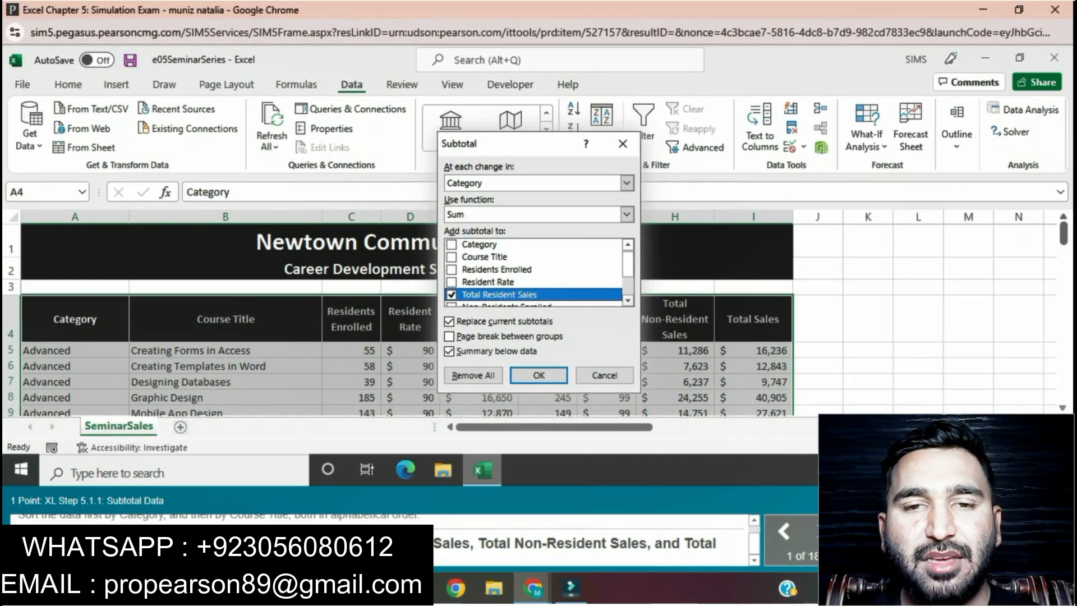
pyautogui.scroll(-1, 536, 272)
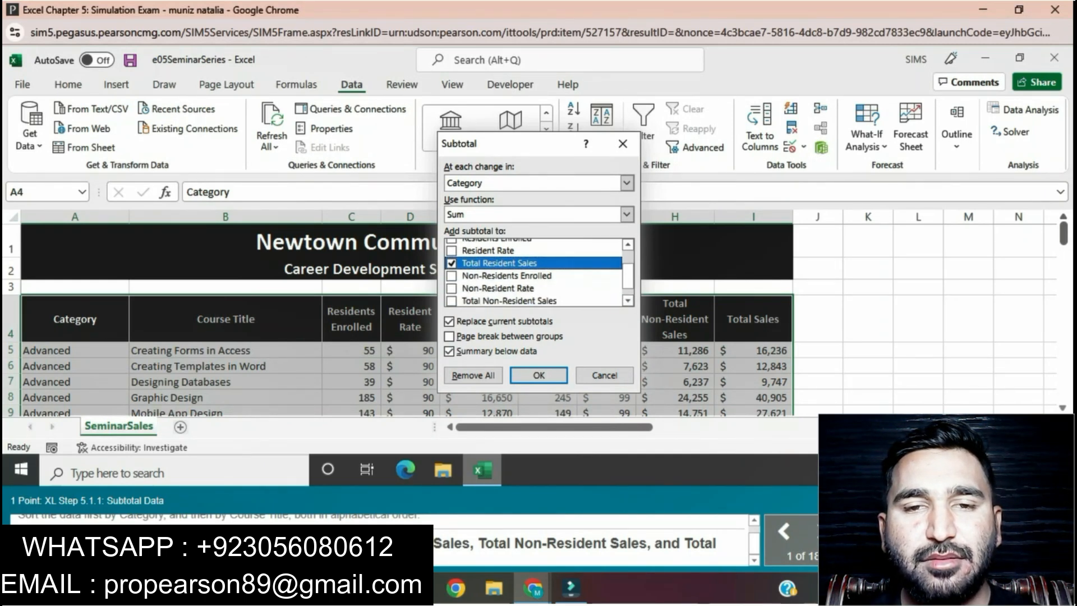
pyautogui.click(452, 301)
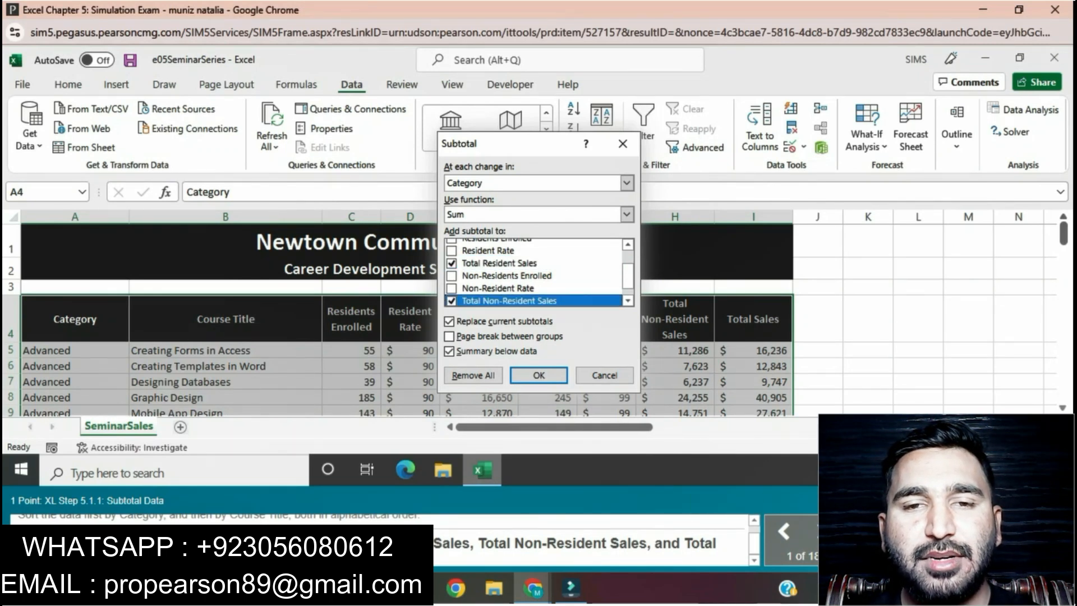
pyautogui.click(628, 300)
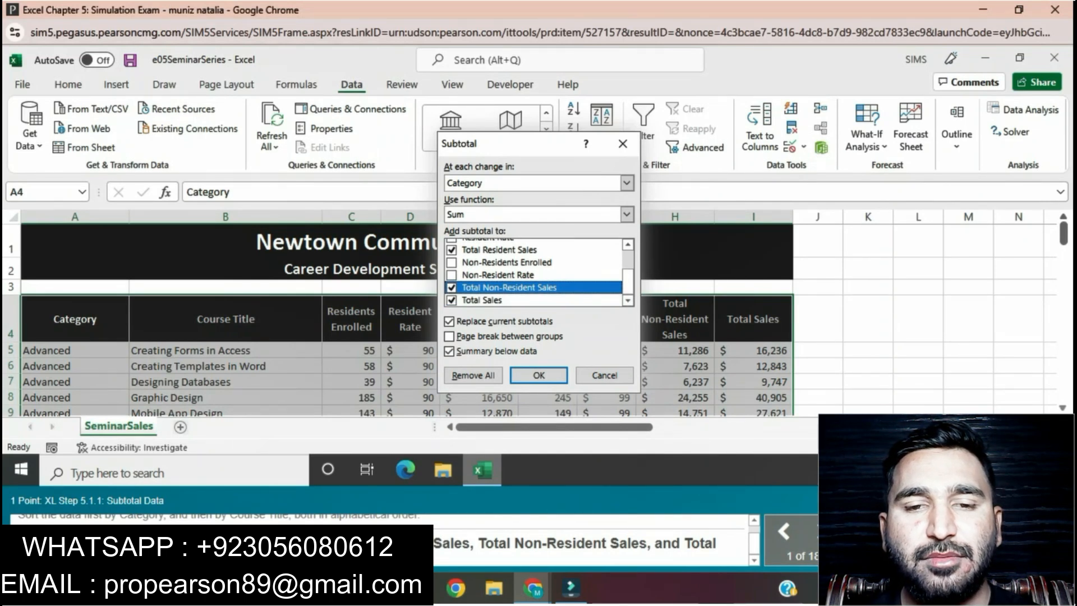
pyautogui.press('Return')
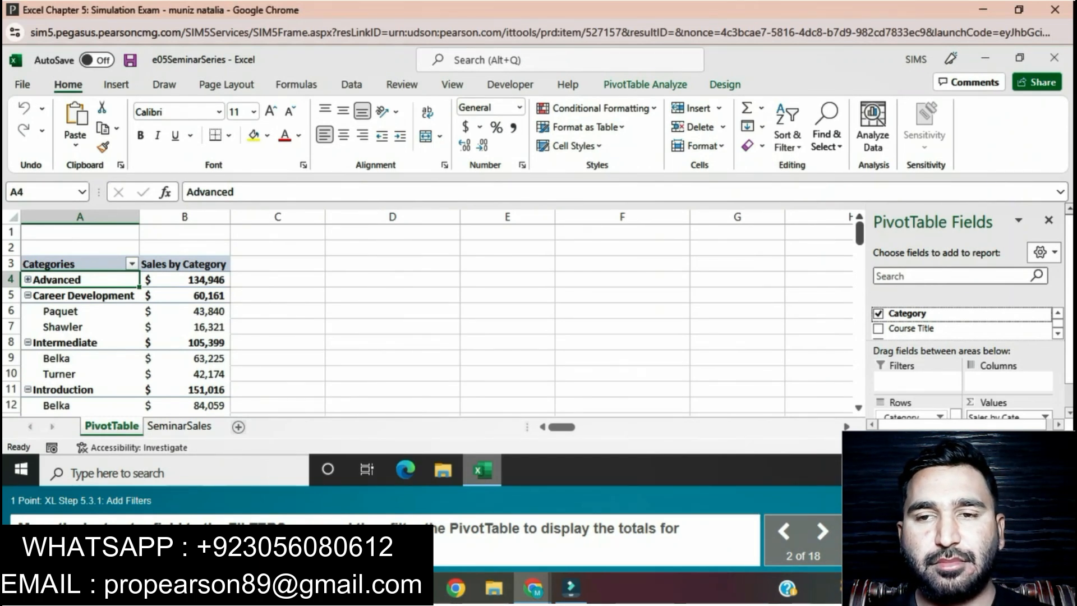
# - Move the Instructor field to the PivotTable's Filters area and filter to only the first and last listed instructors
pyautogui.scroll(-2, 963, 322)
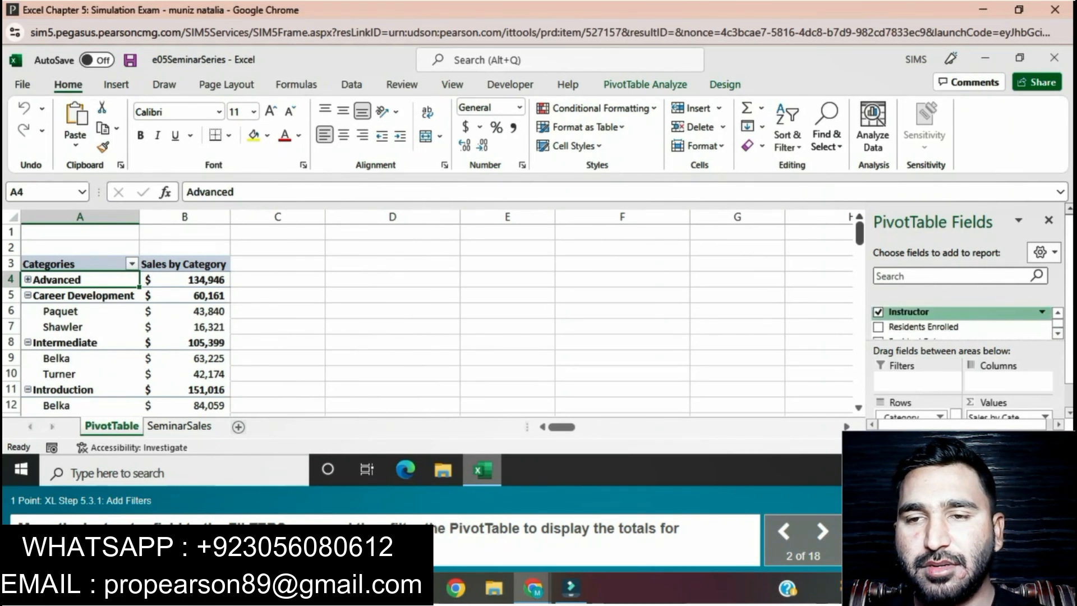
pyautogui.moveTo(909, 312); pyautogui.dragTo(911, 381)
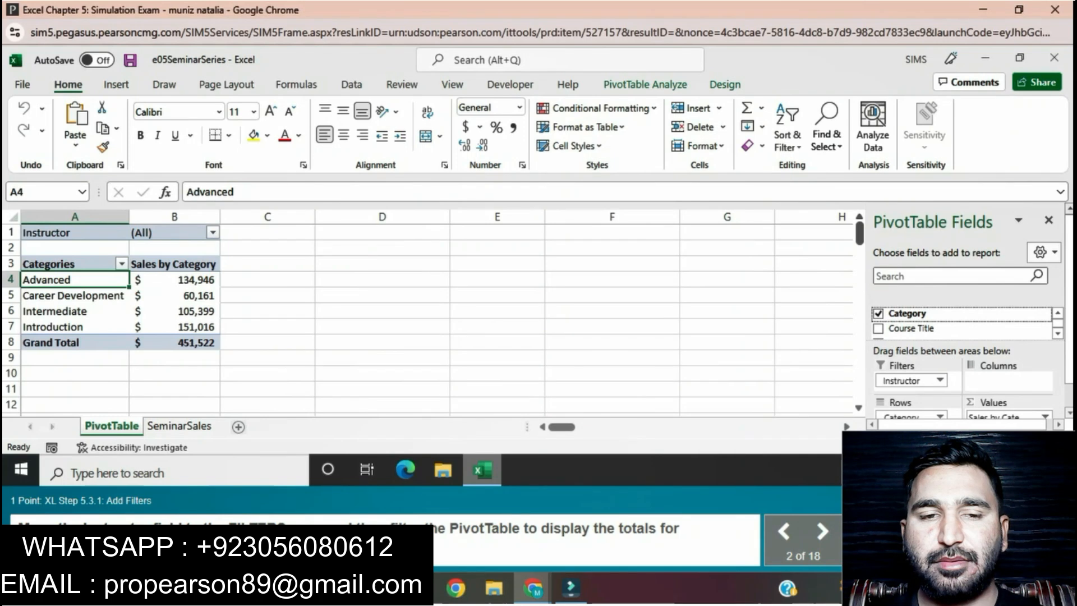
pyautogui.click(213, 232)
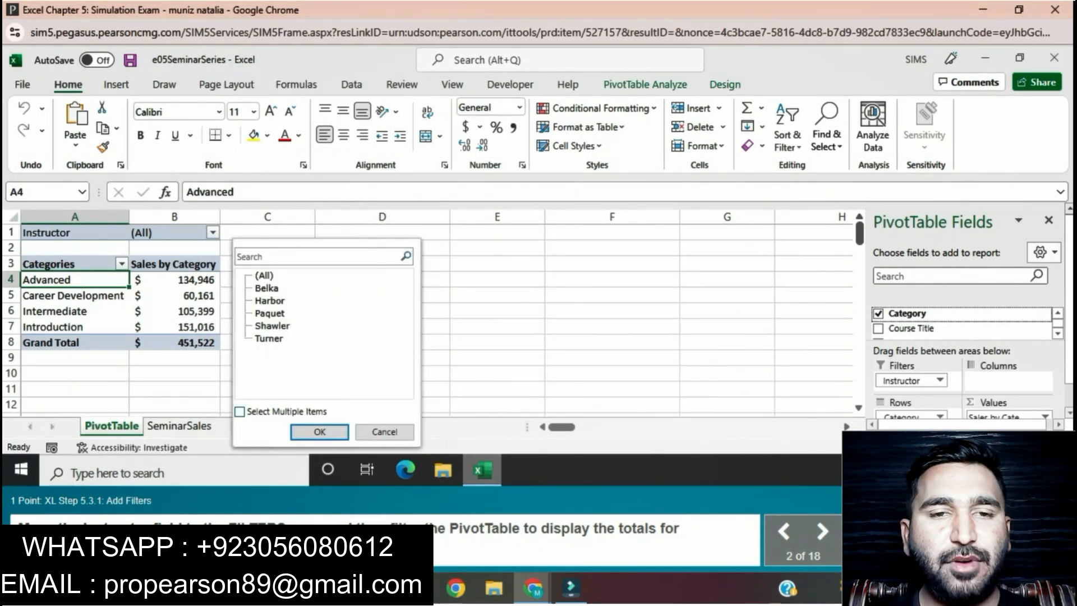
pyautogui.click(239, 411)
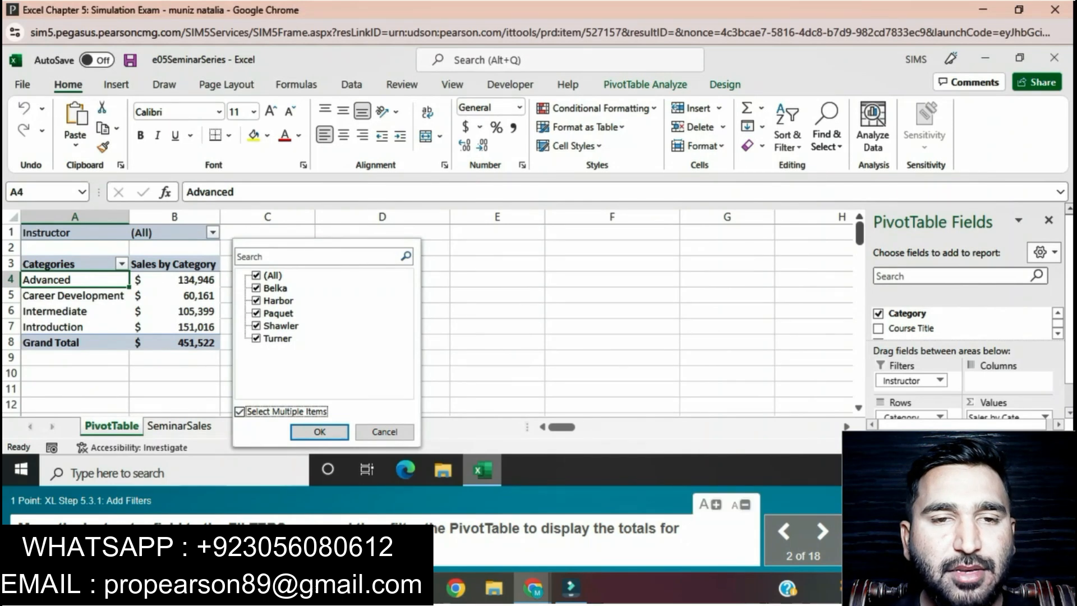
pyautogui.click(257, 275)
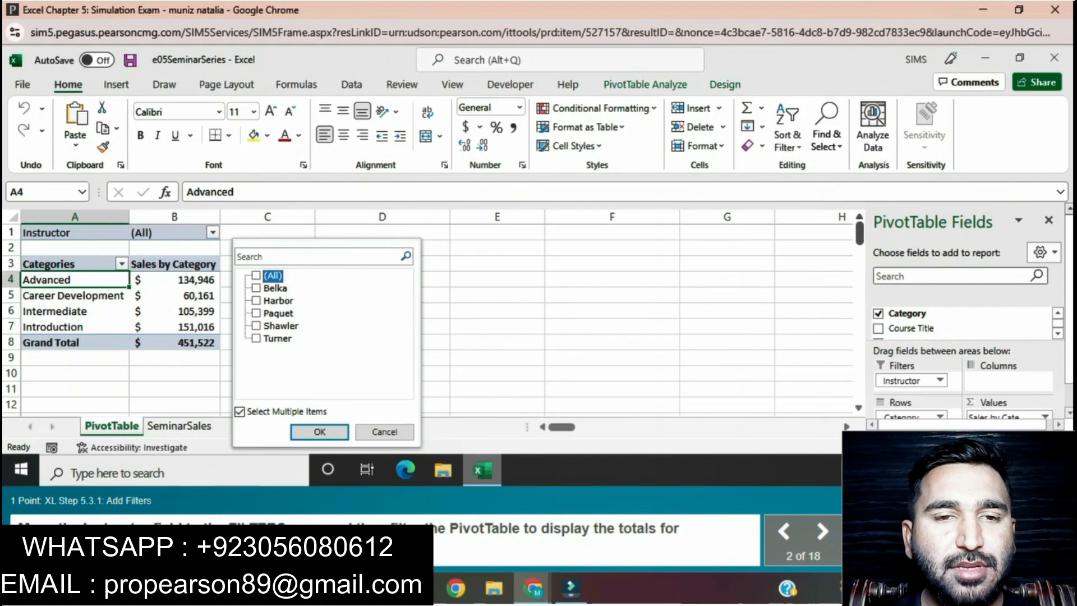
pyautogui.click(257, 288)
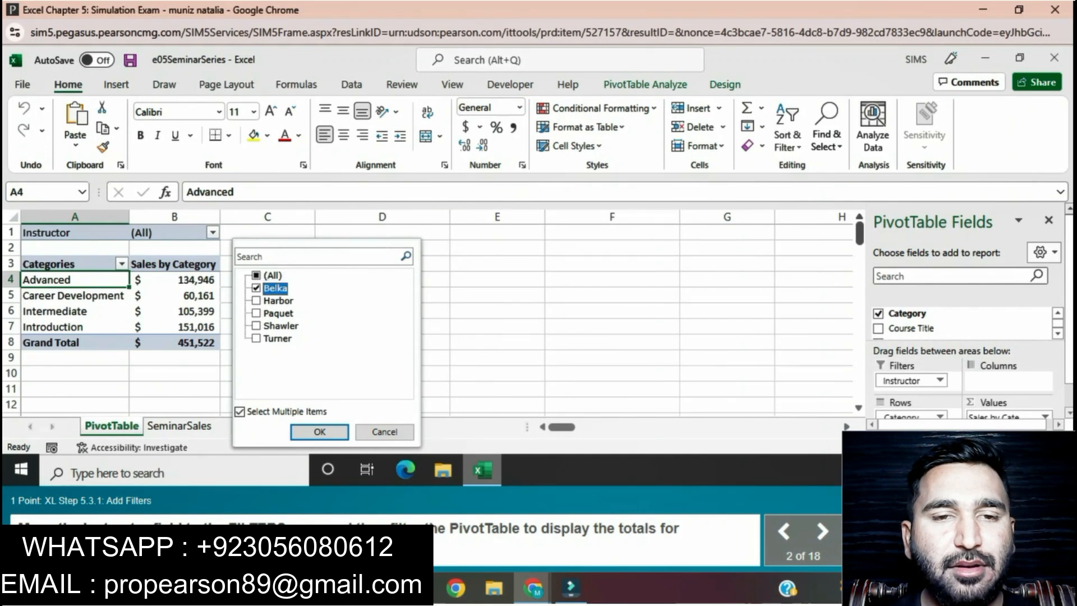
pyautogui.click(256, 339)
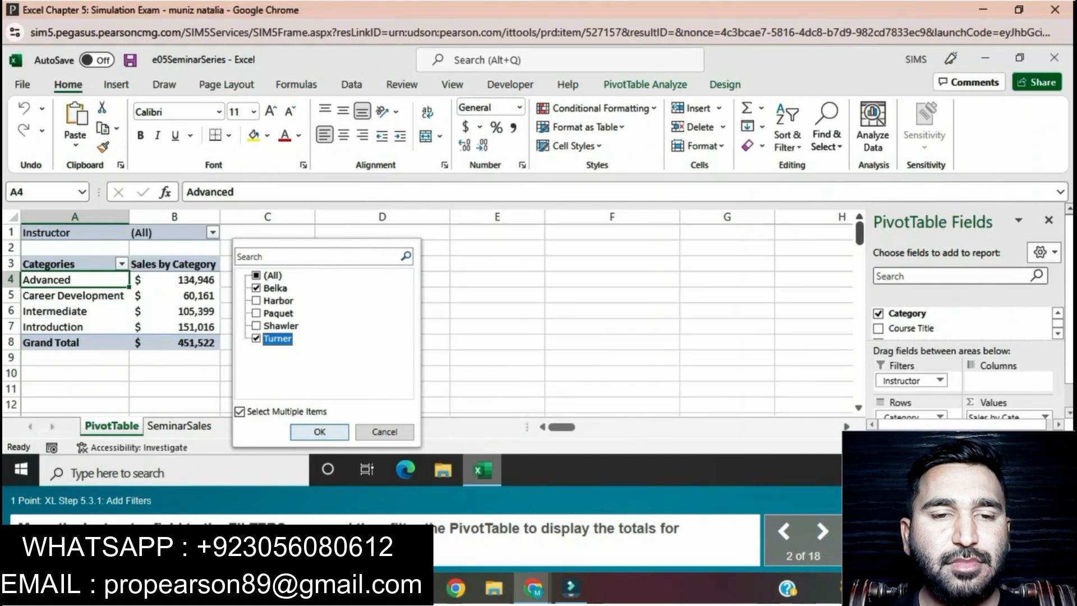
pyautogui.click(320, 432)
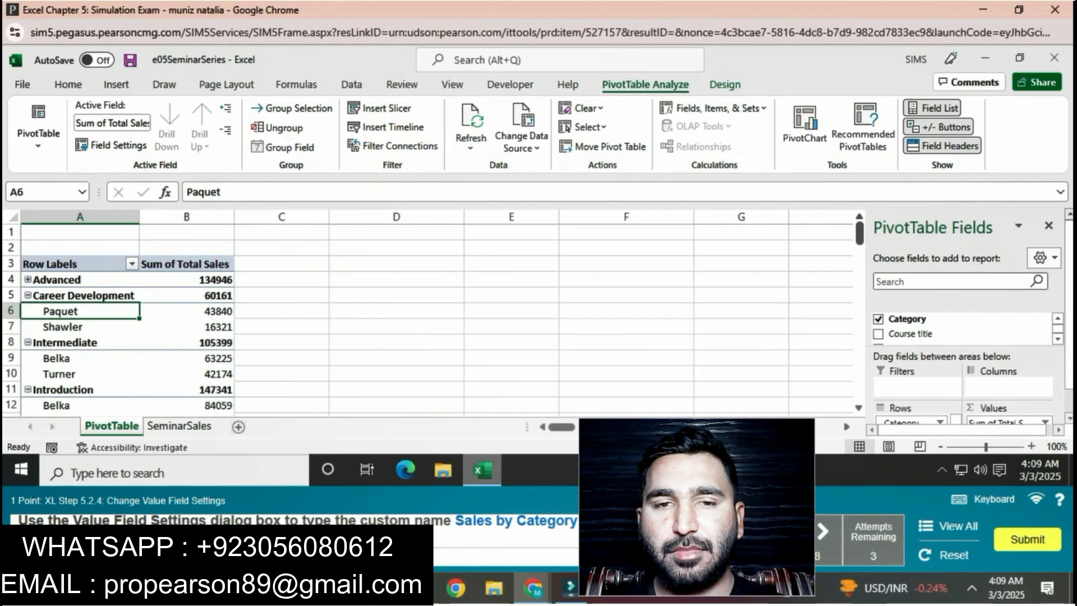
# - In the Value Field Settings for the Total Sales values, enter the custom name Sales by Category
pyautogui.click(187, 279)
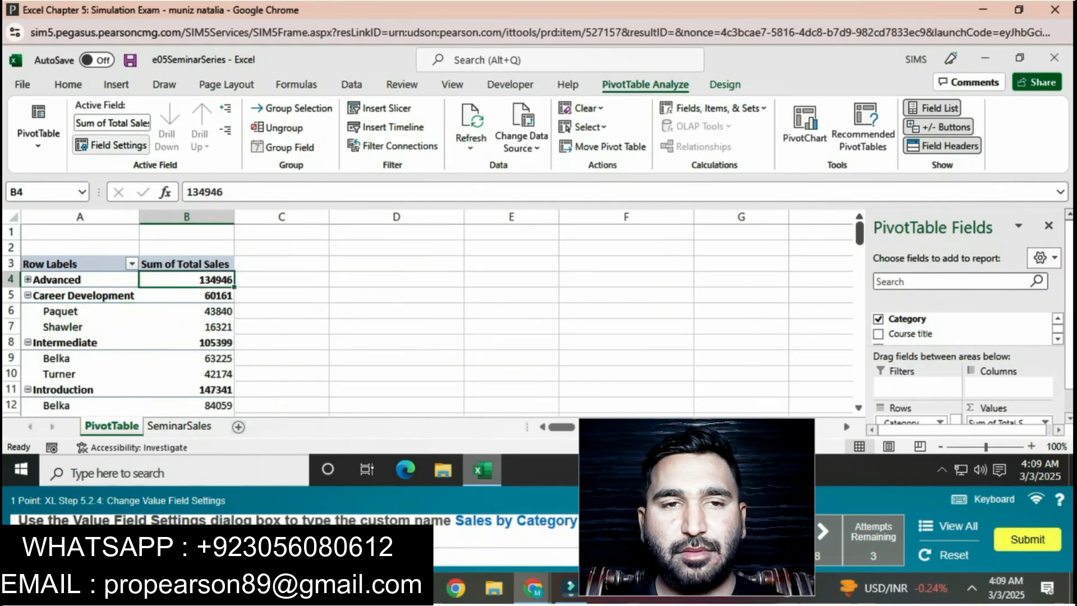
pyautogui.click(112, 145)
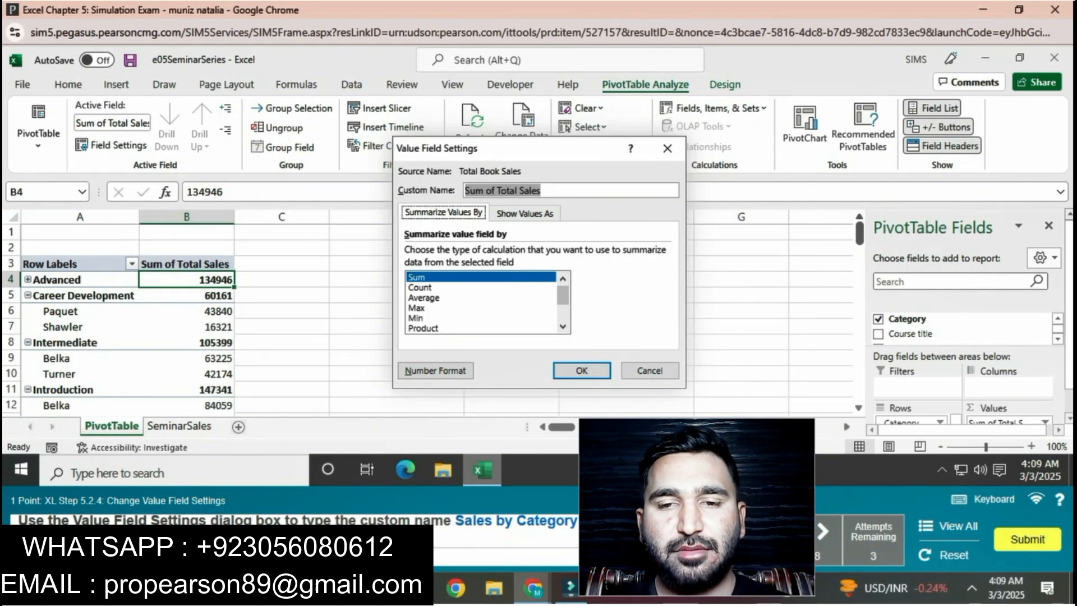
pyautogui.press('BackSpace')
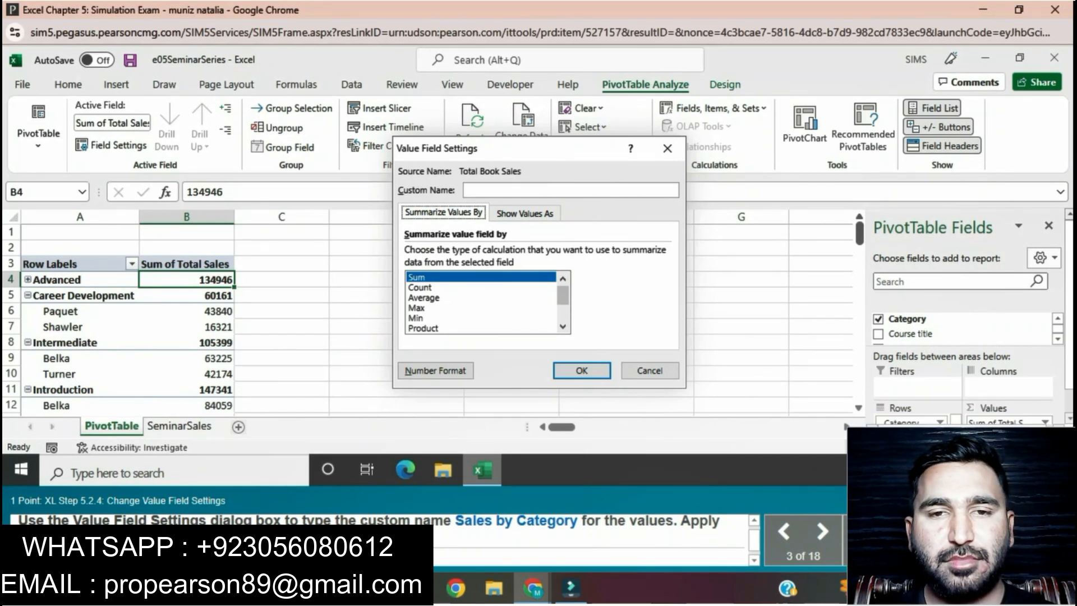
pyautogui.press('BackSpace')
pyautogui.write('S')
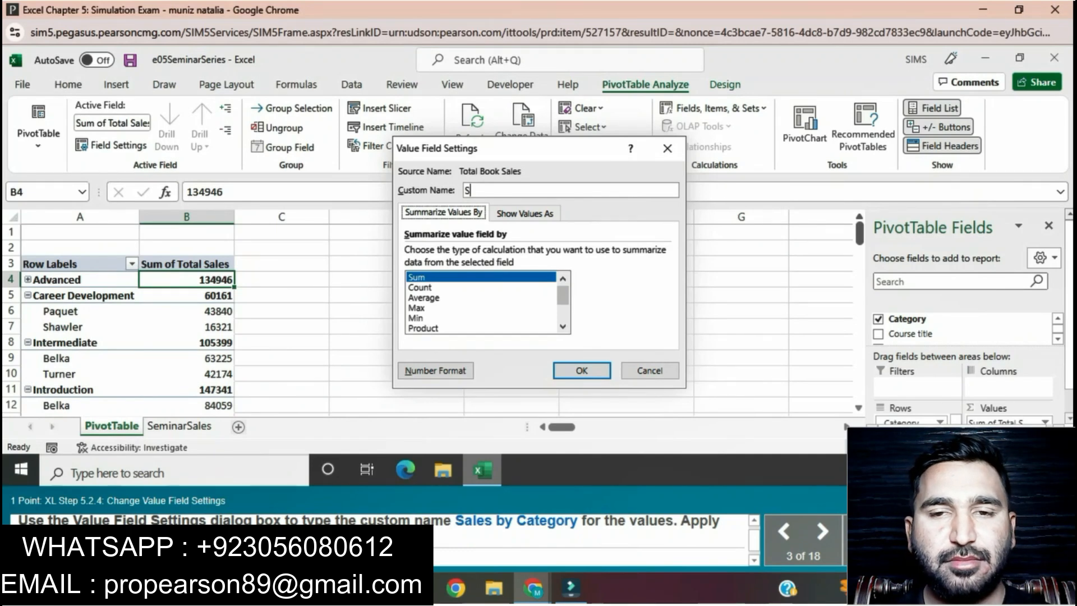
pyautogui.write('ales')
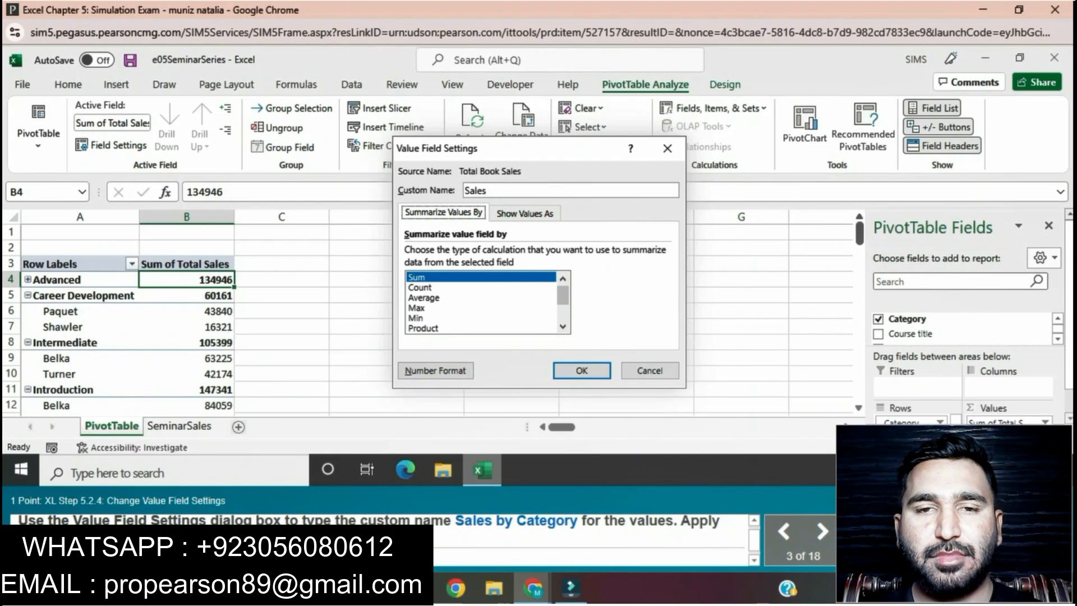
pyautogui.write(' by')
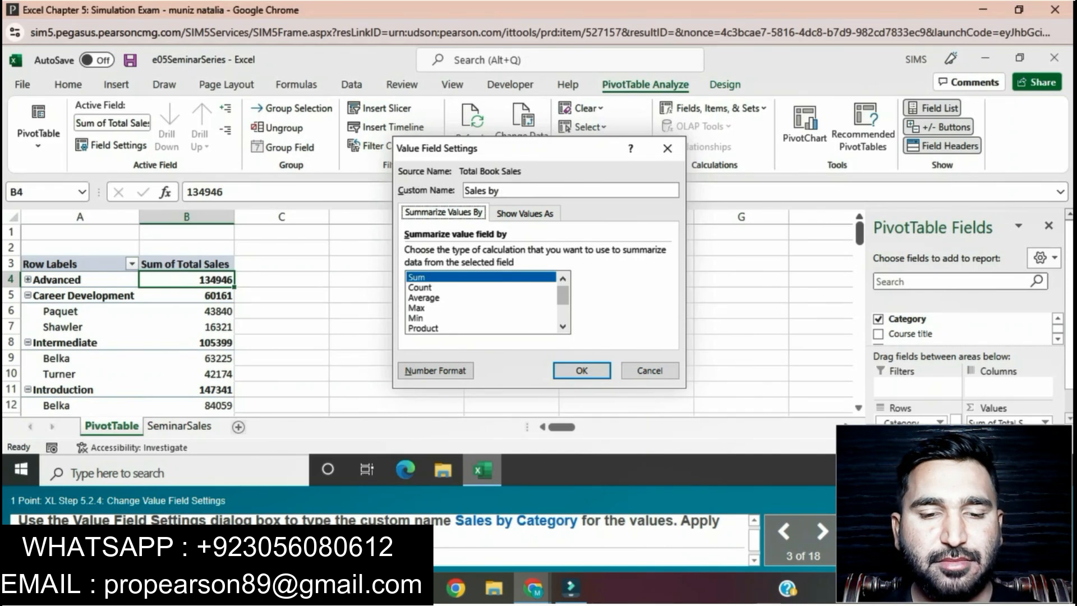
pyautogui.write(' Ca')
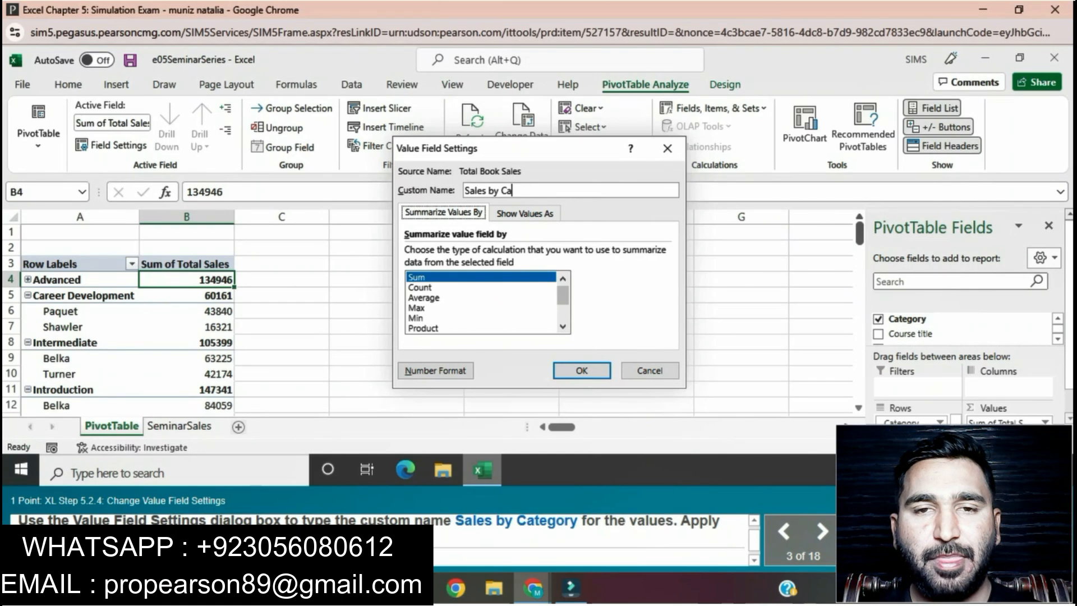
pyautogui.write('te')
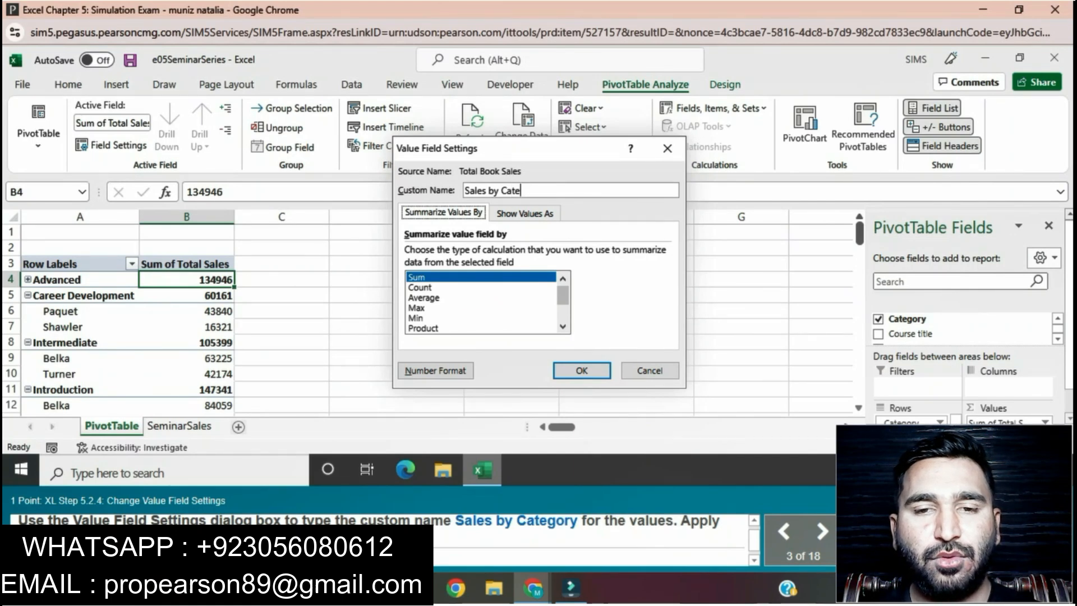
pyautogui.write('gory')
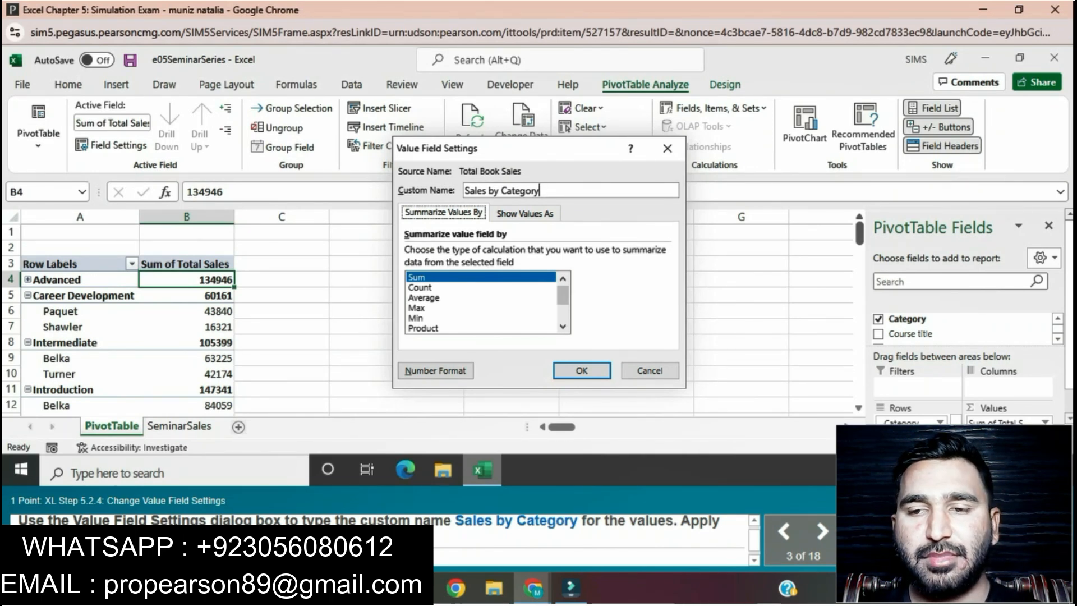
# - Format the Sales by Category values as Accounting with 0 decimal places and the $ symbol, and apply the value field settings
pyautogui.click(436, 371)
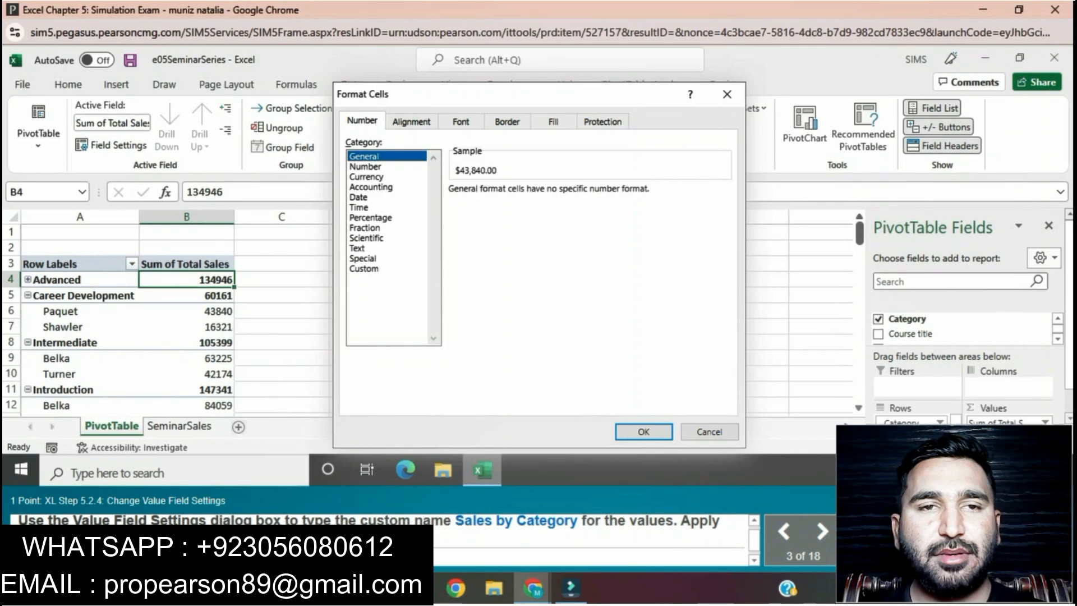
pyautogui.click(371, 188)
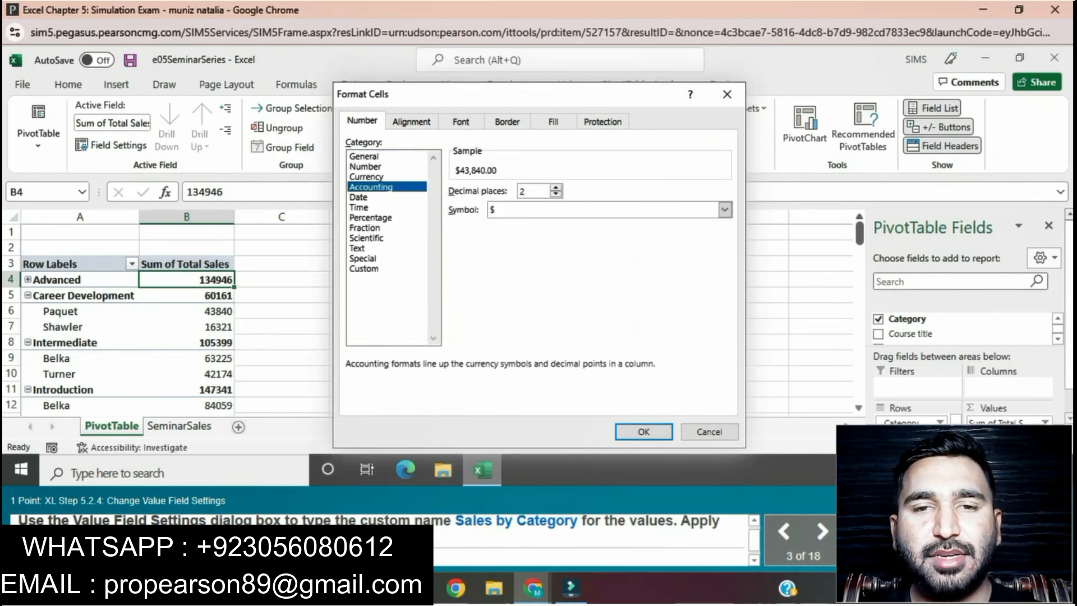
pyautogui.click(556, 194)
pyautogui.click(556, 195)
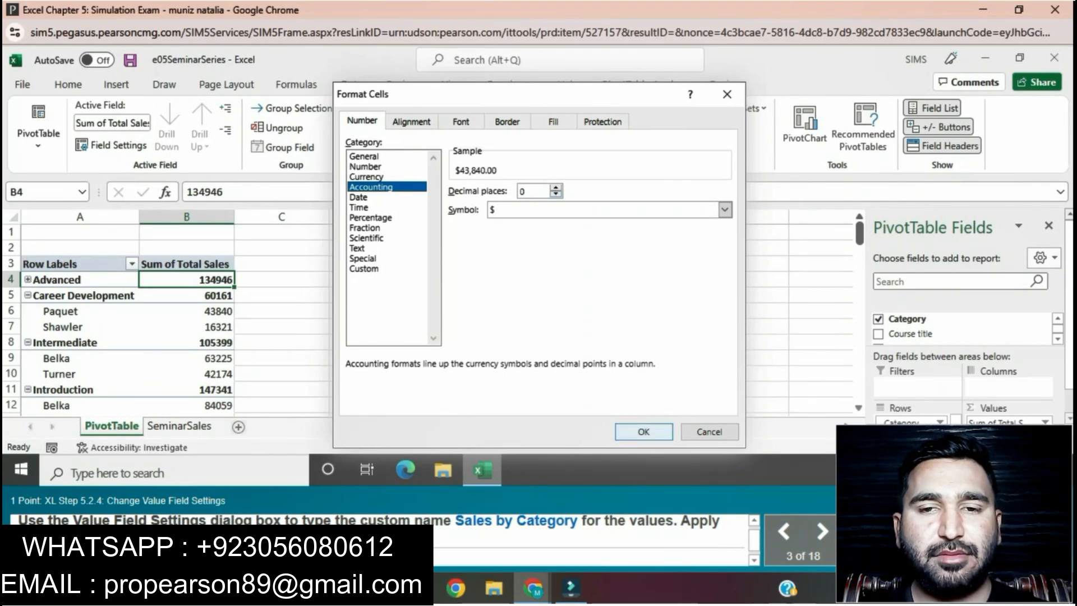
pyautogui.press('Return')
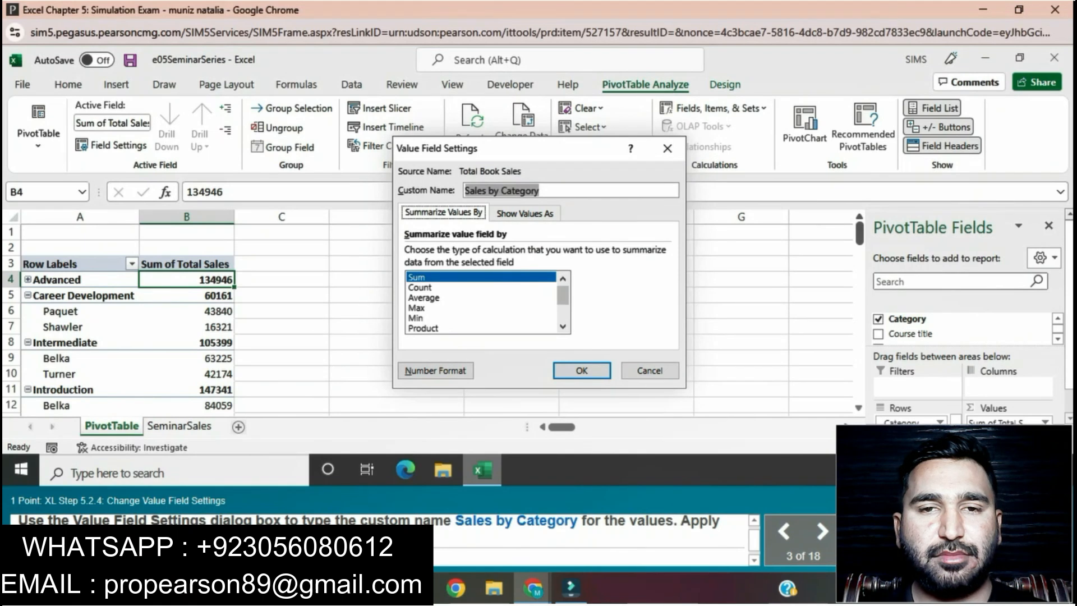
pyautogui.press('Return')
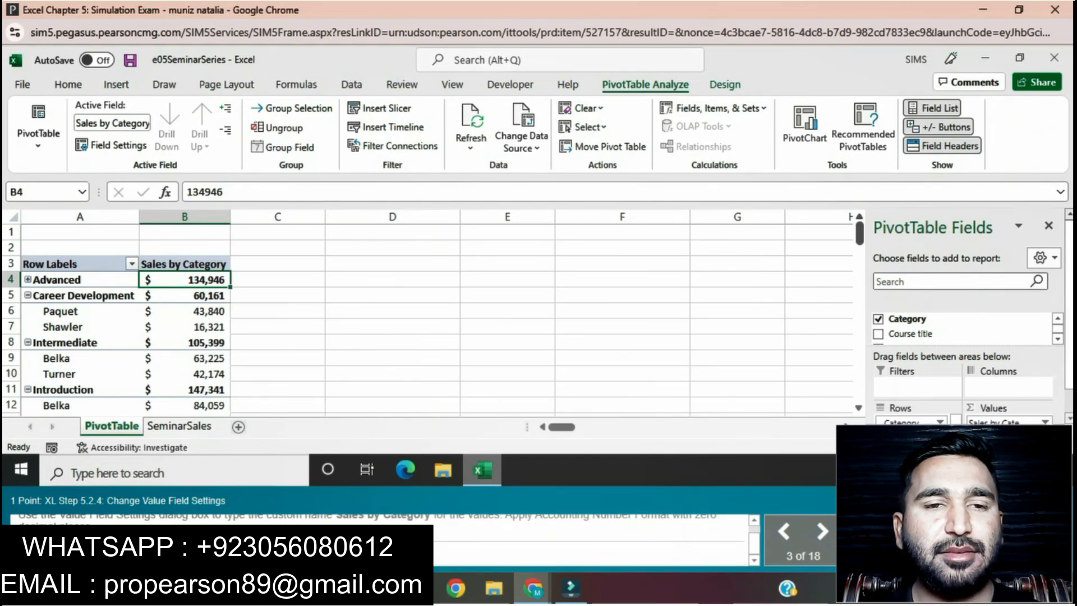
# - Replace the Row Labels heading in cell A3 of the PivotTable with Categories
pyautogui.click(73, 264)
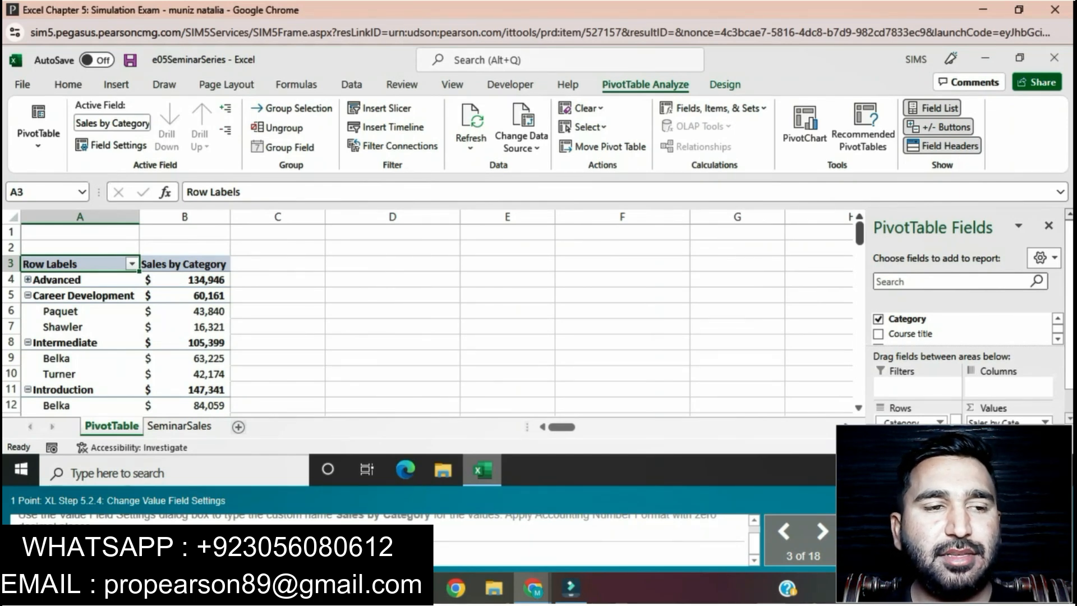
pyautogui.press('F2')
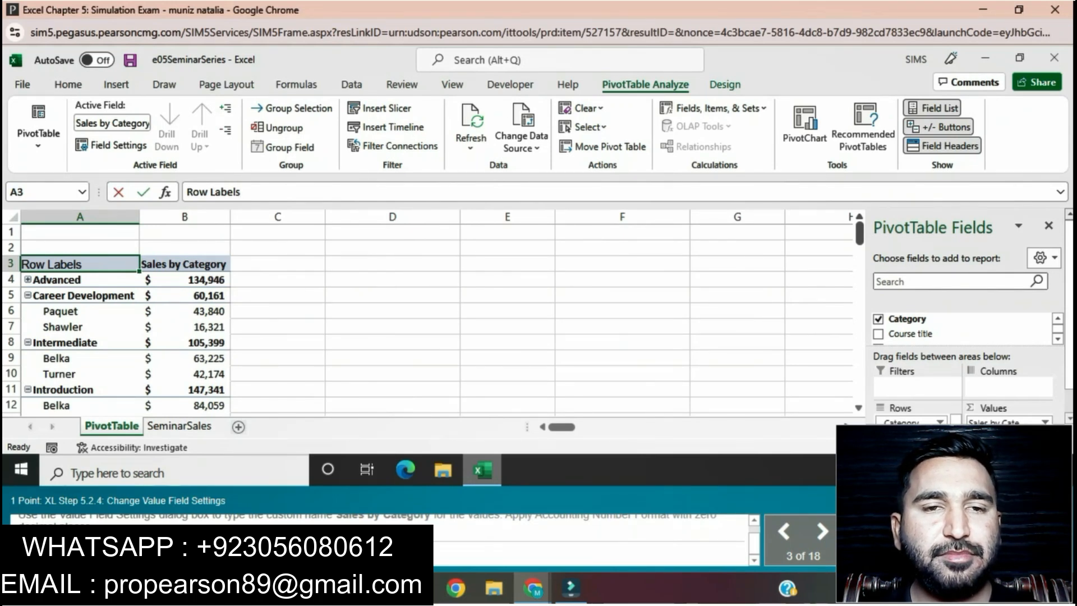
pyautogui.press('BackSpace')
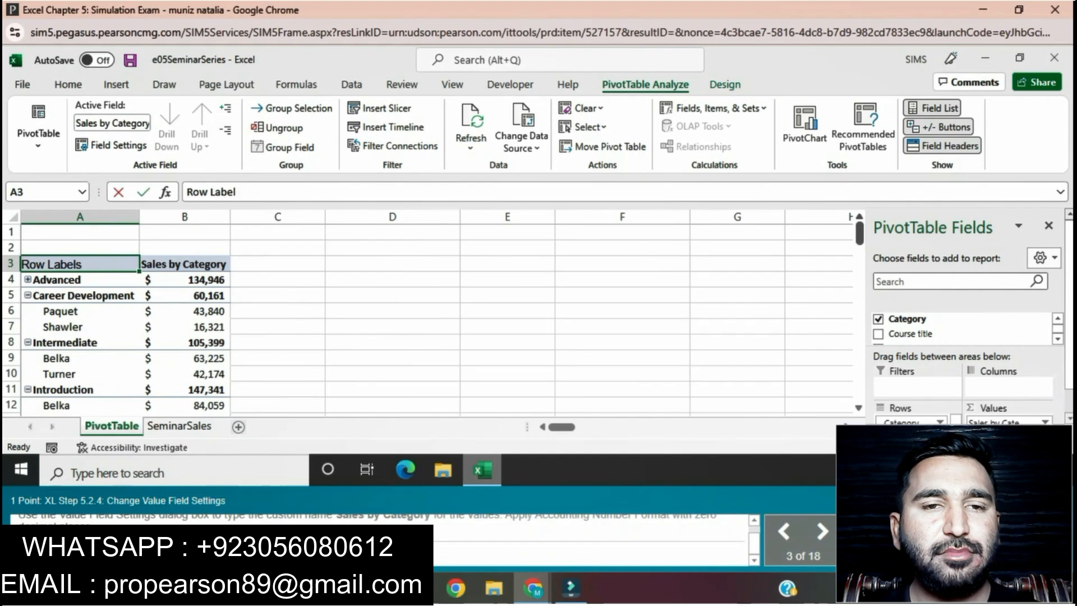
pyautogui.press('BackSpace')
pyautogui.press('BackSpace')
pyautogui.press('BackSpace')
pyautogui.press('BackSpace')
pyautogui.press('BackSpace')
pyautogui.press('BackSpace')
pyautogui.press('BackSpace')
pyautogui.write('Ca')
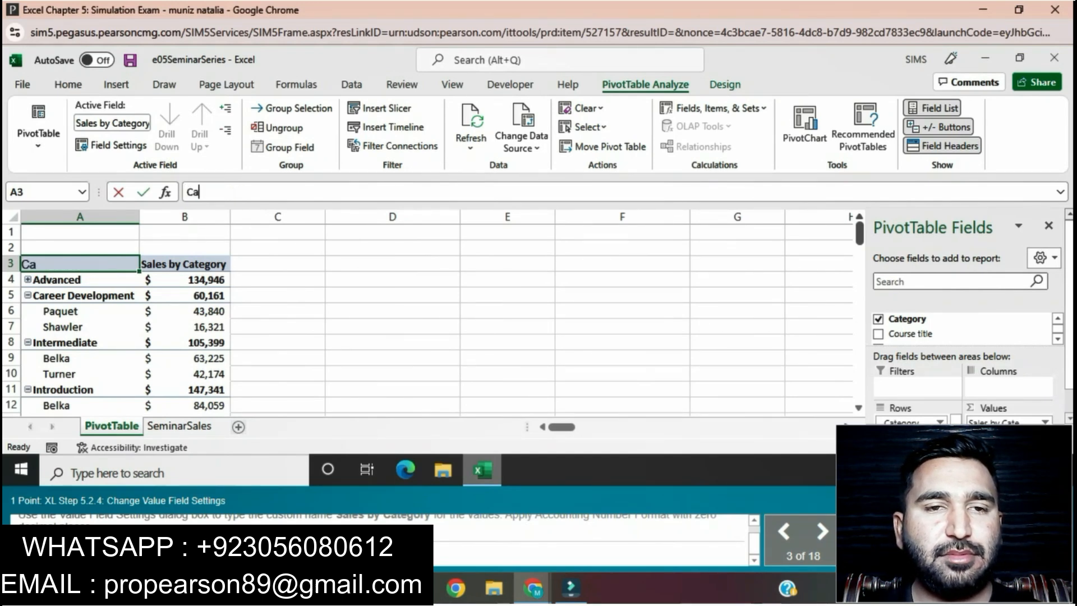
pyautogui.write('t')
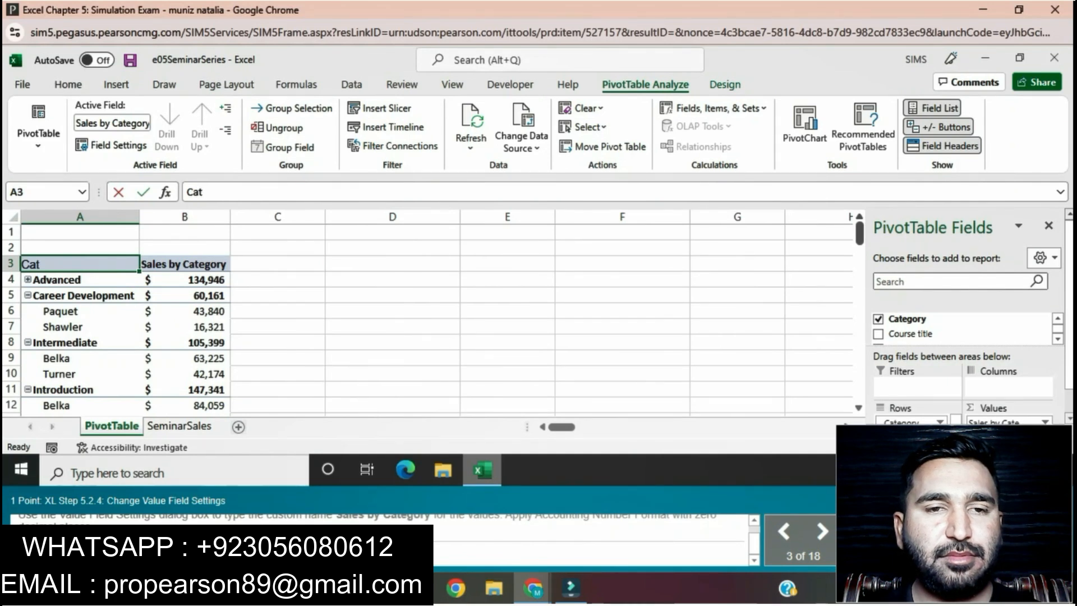
pyautogui.write('e')
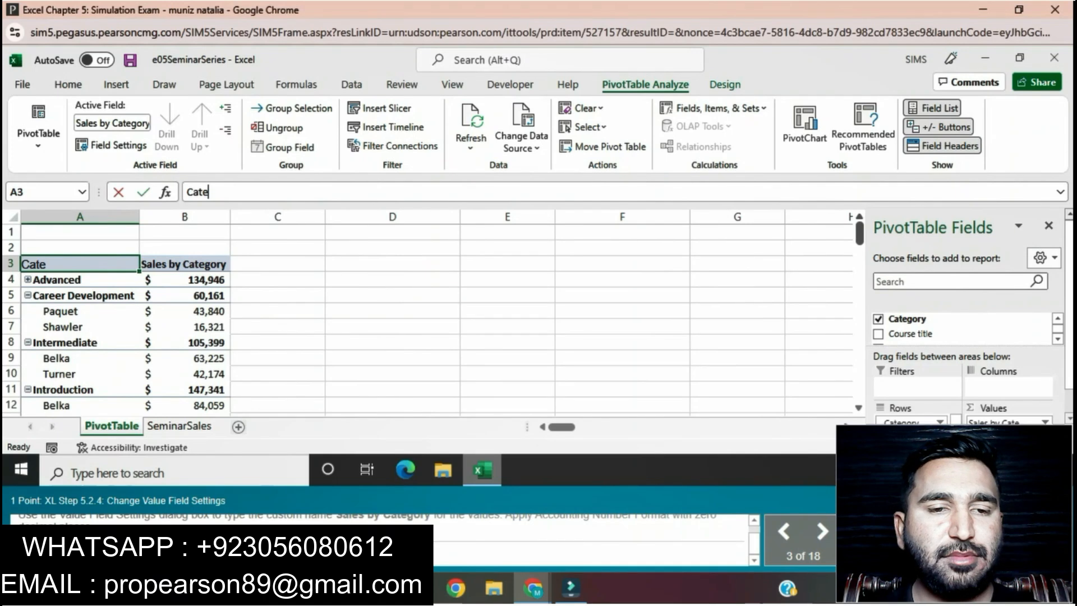
pyautogui.write('g')
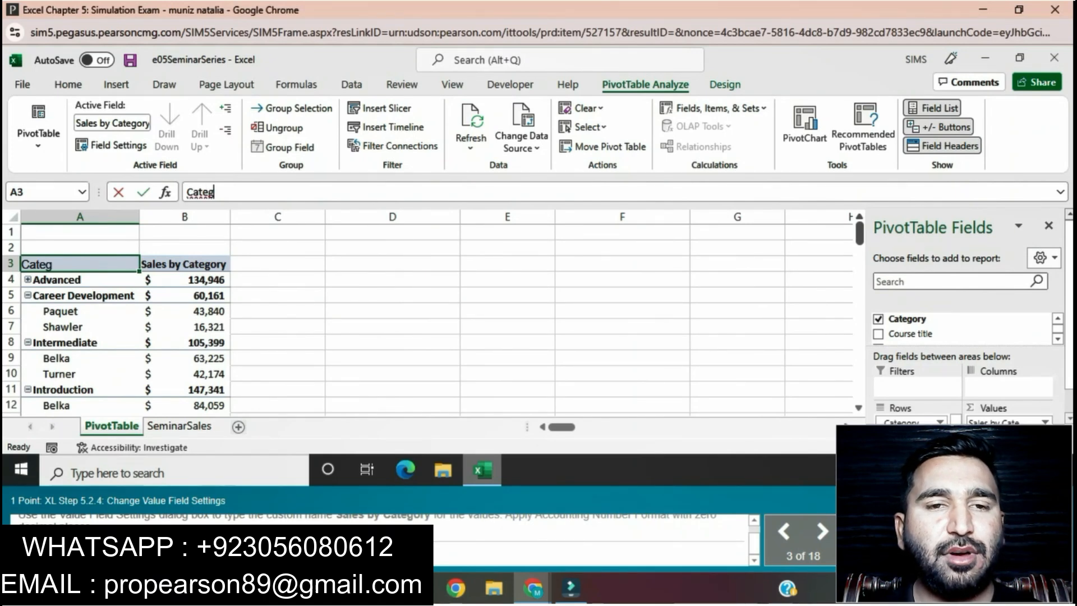
pyautogui.write('o')
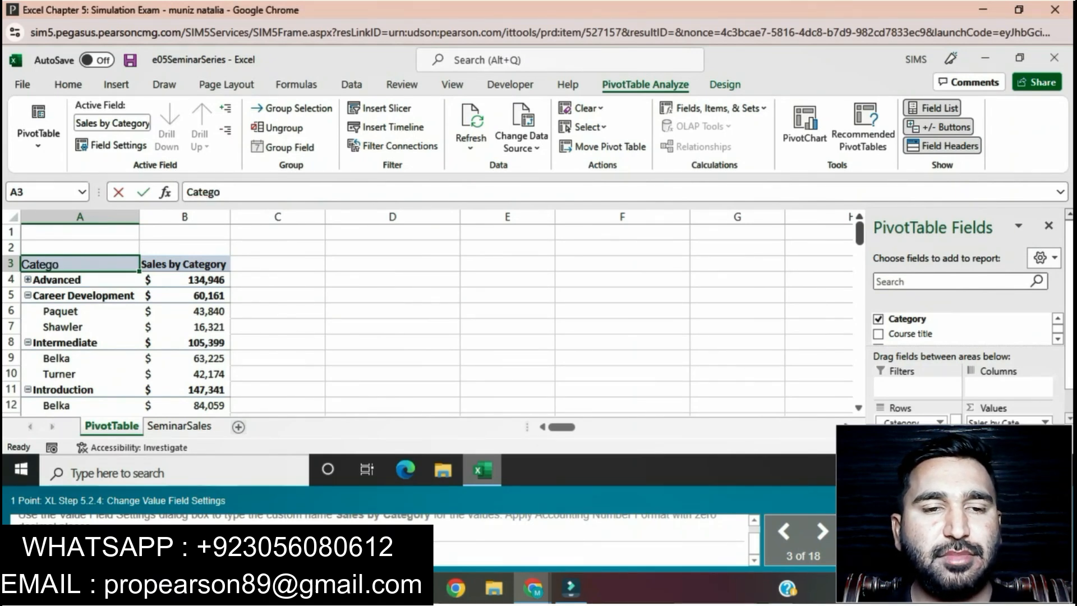
pyautogui.write('r')
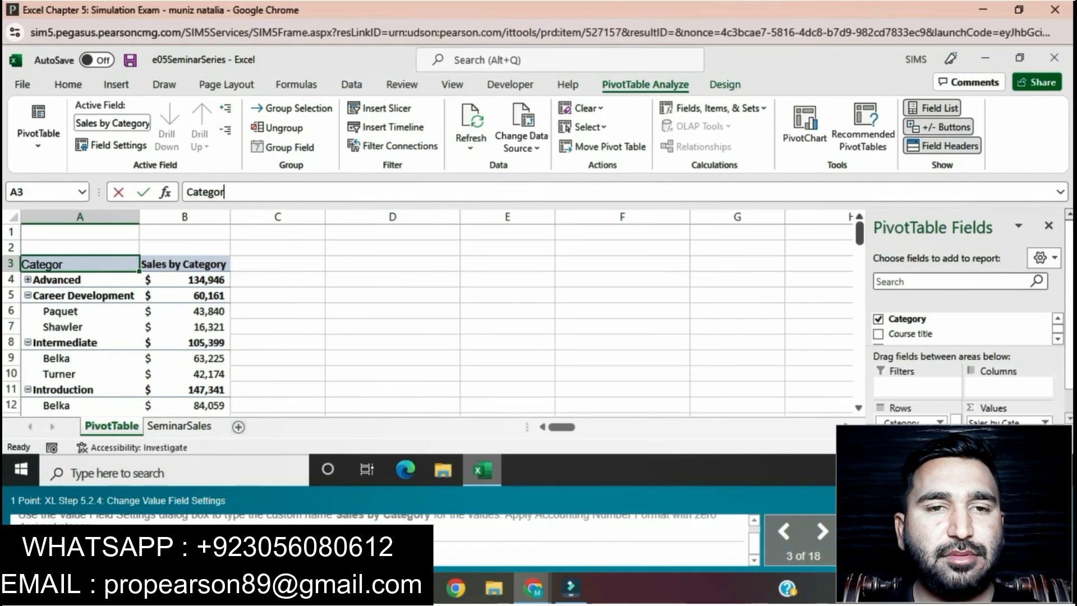
pyautogui.write('i')
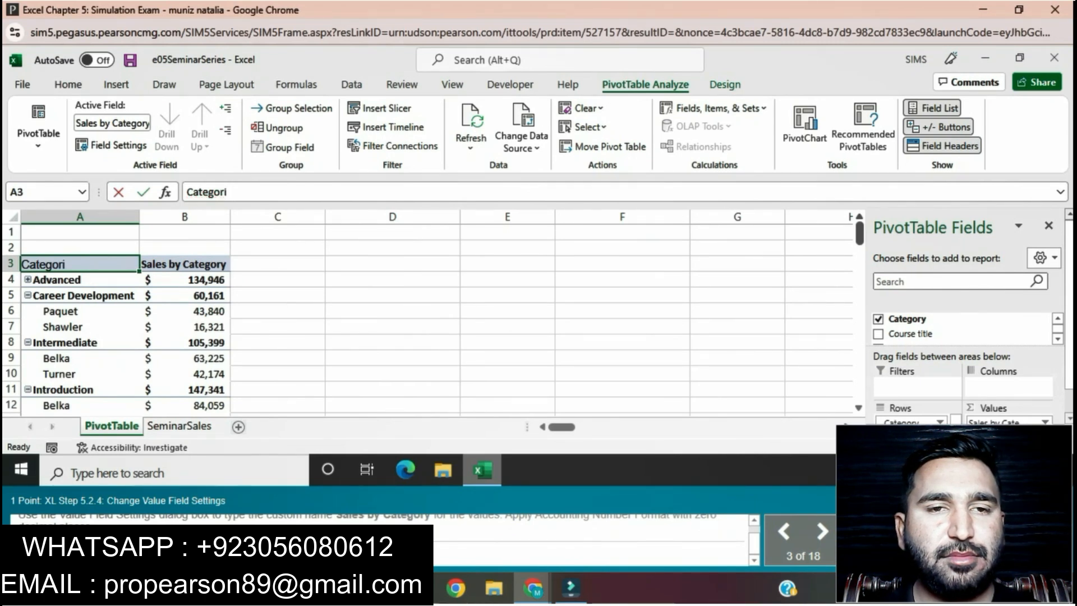
pyautogui.write('es')
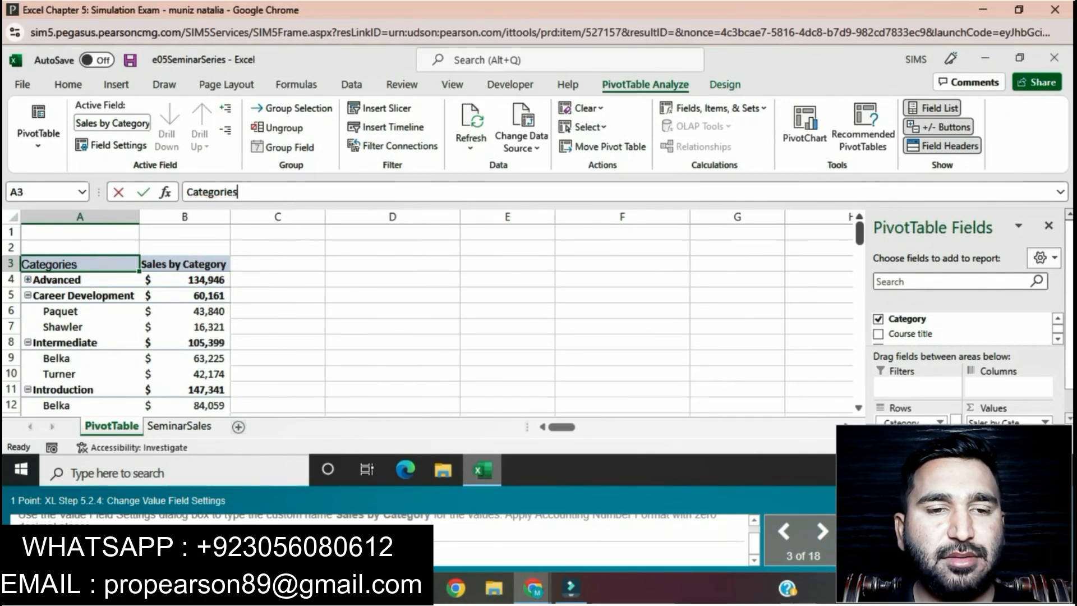
pyautogui.press('Return')
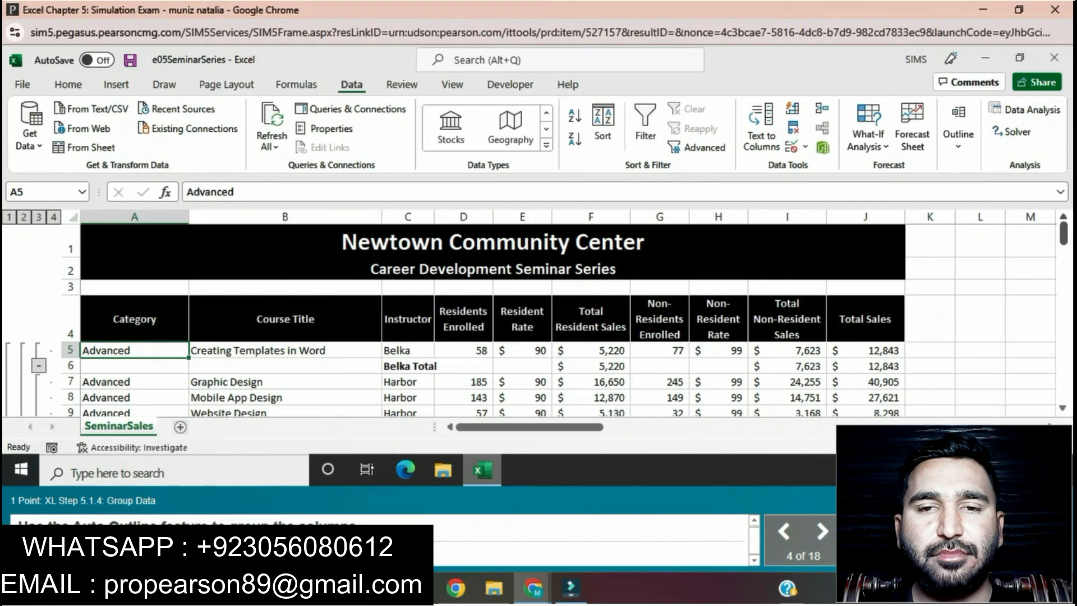
# - Collapse the SeminarSales row outline through levels 3 and 2 to level 1, leaving only the grand total
pyautogui.click(39, 218)
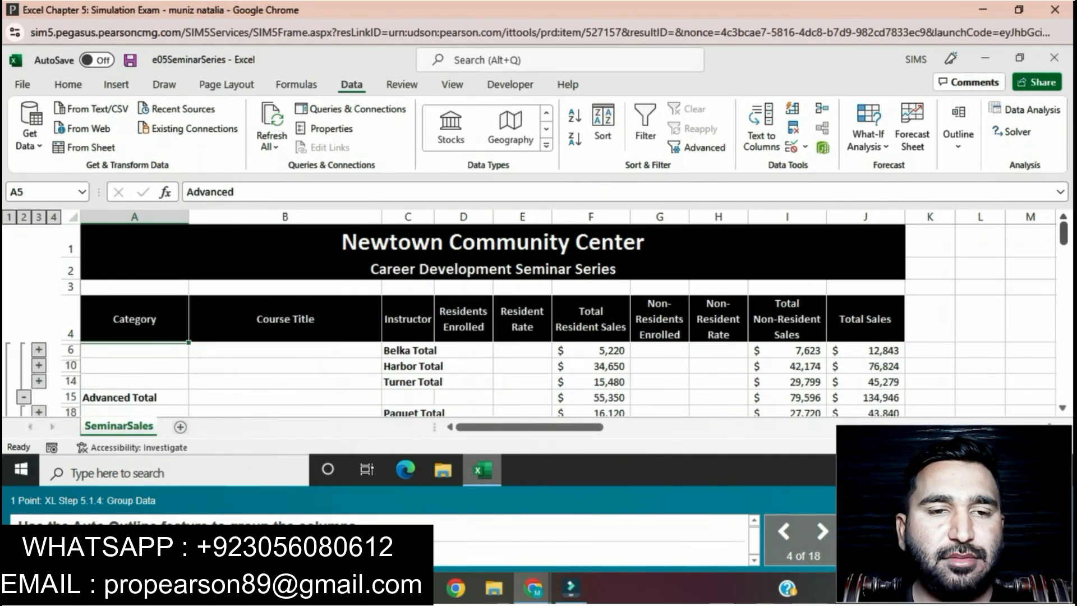
pyautogui.click(24, 217)
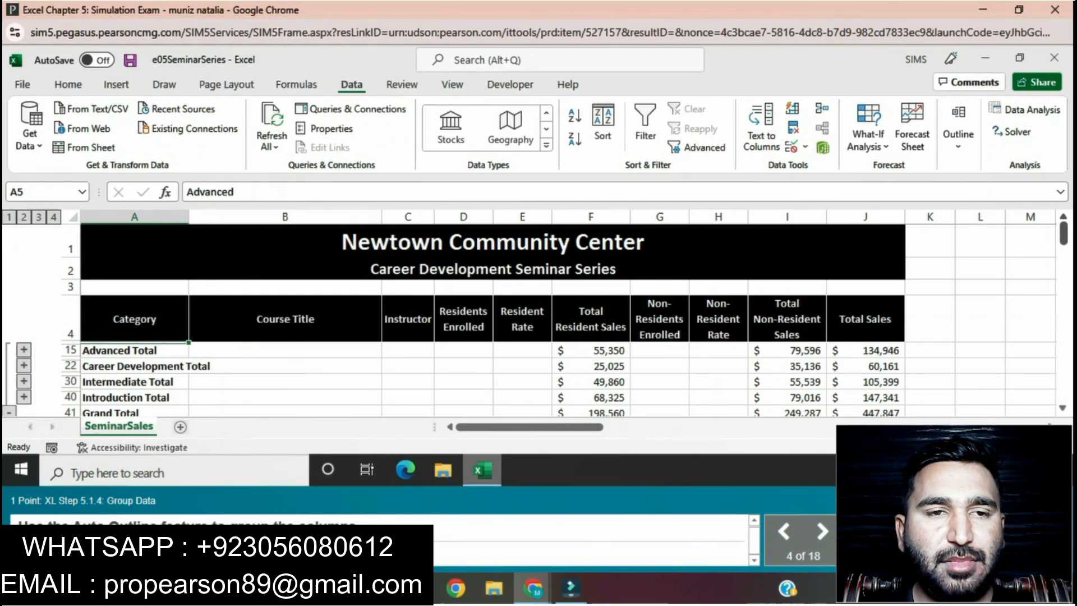
pyautogui.click(9, 217)
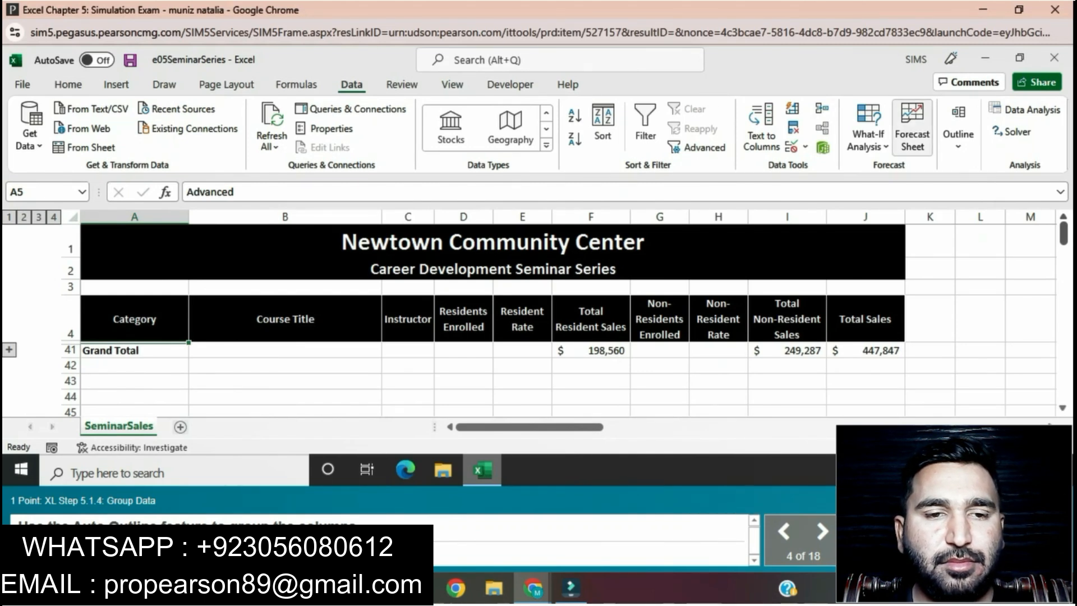
# - Group the columns with Auto Outline, modifying the existing outline, and collapse the outer column group at Total Sales
pyautogui.click(959, 134)
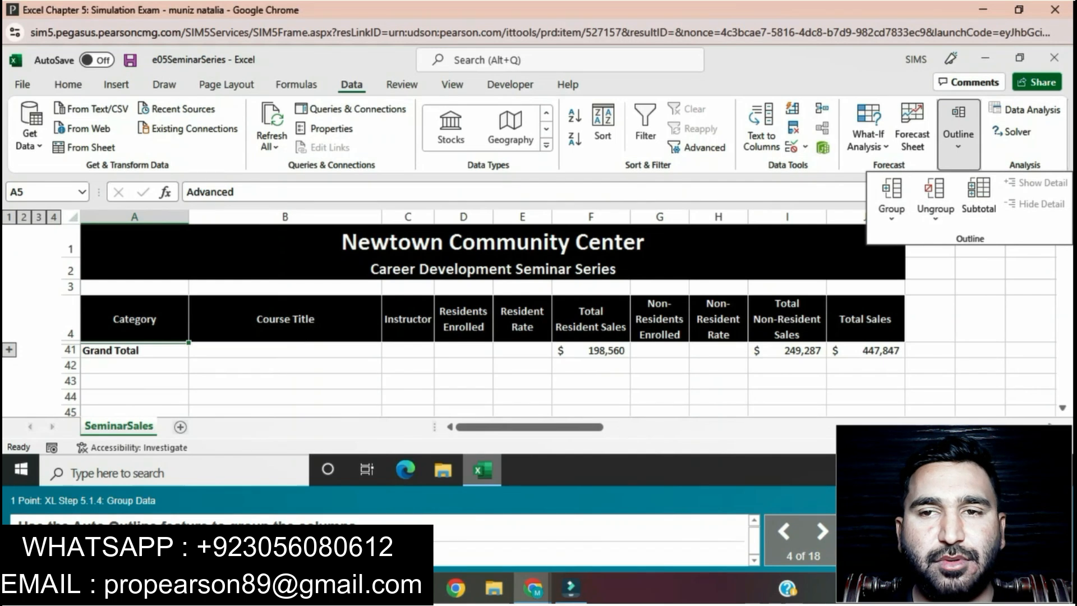
pyautogui.click(892, 208)
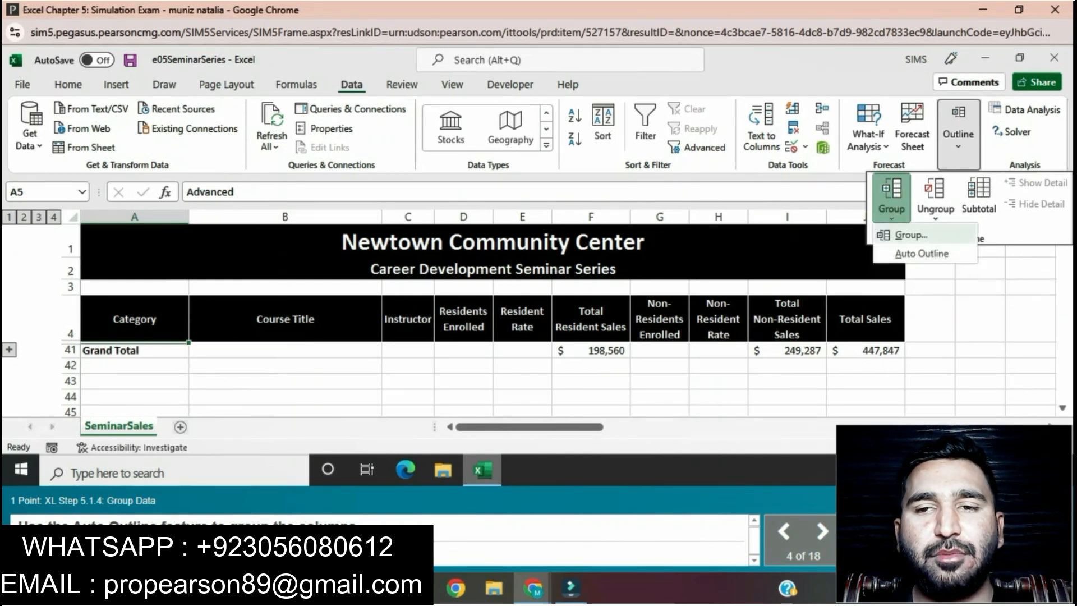
pyautogui.click(912, 251)
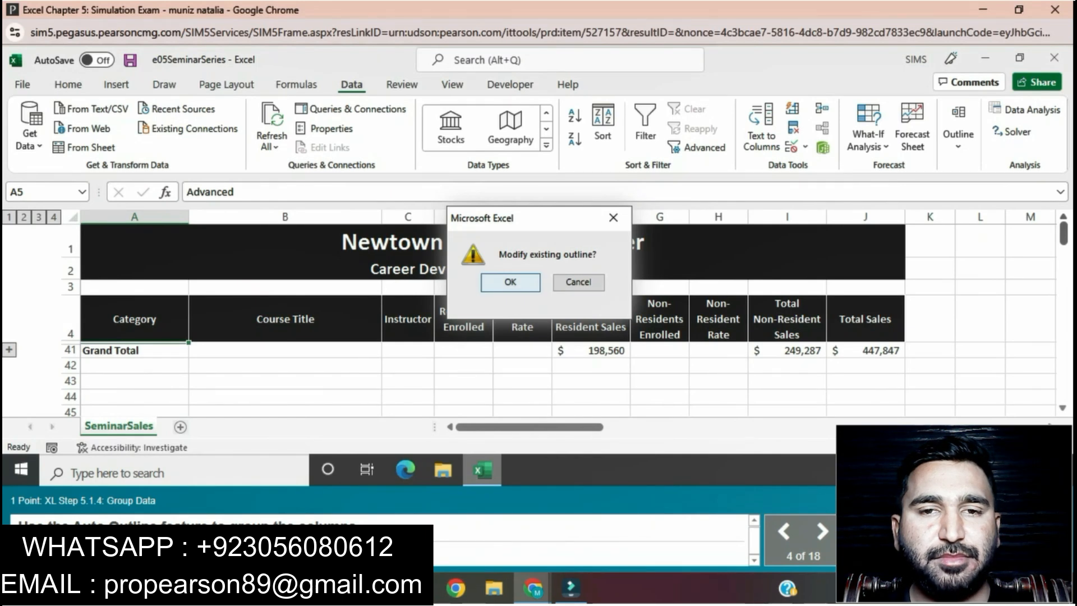
pyautogui.click(510, 281)
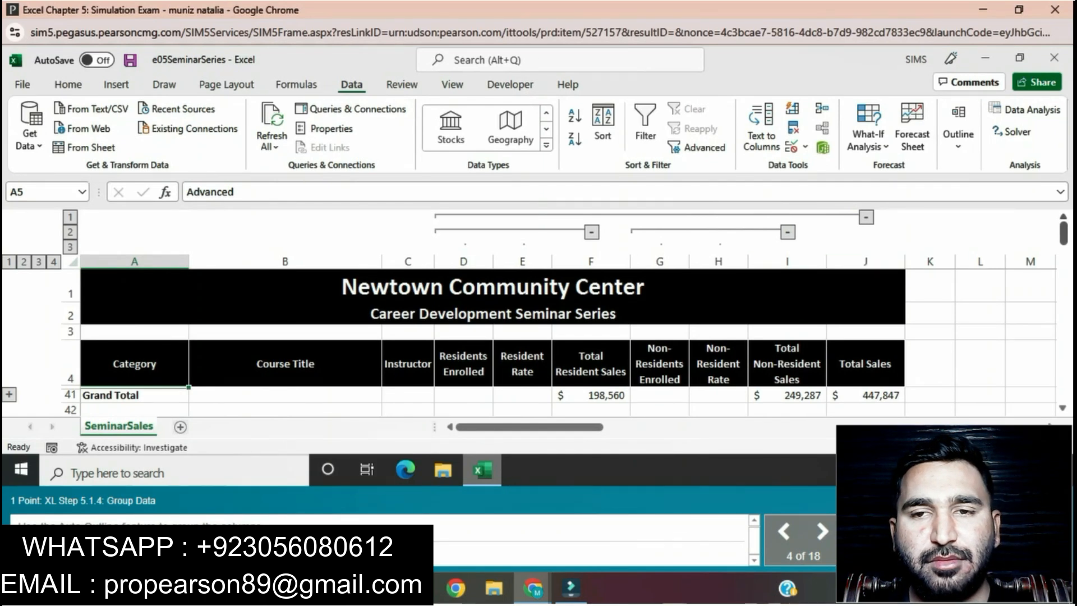
pyautogui.click(867, 217)
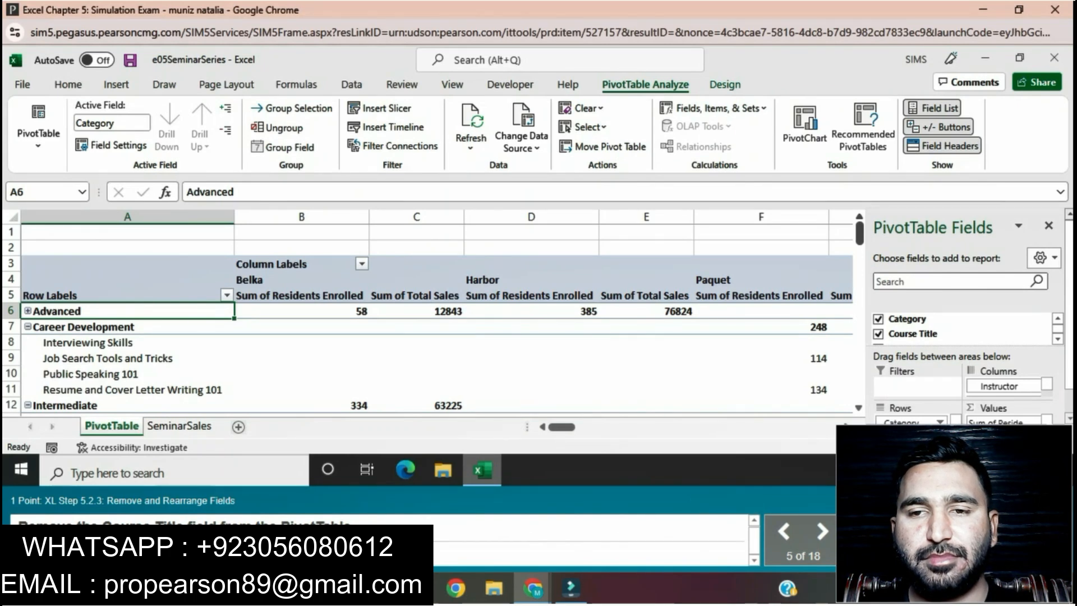
# - Remove the Course Title field from the PivotTable and move the Instructor field from Columns to Rows below Category
pyautogui.scroll(-1, 965, 325)
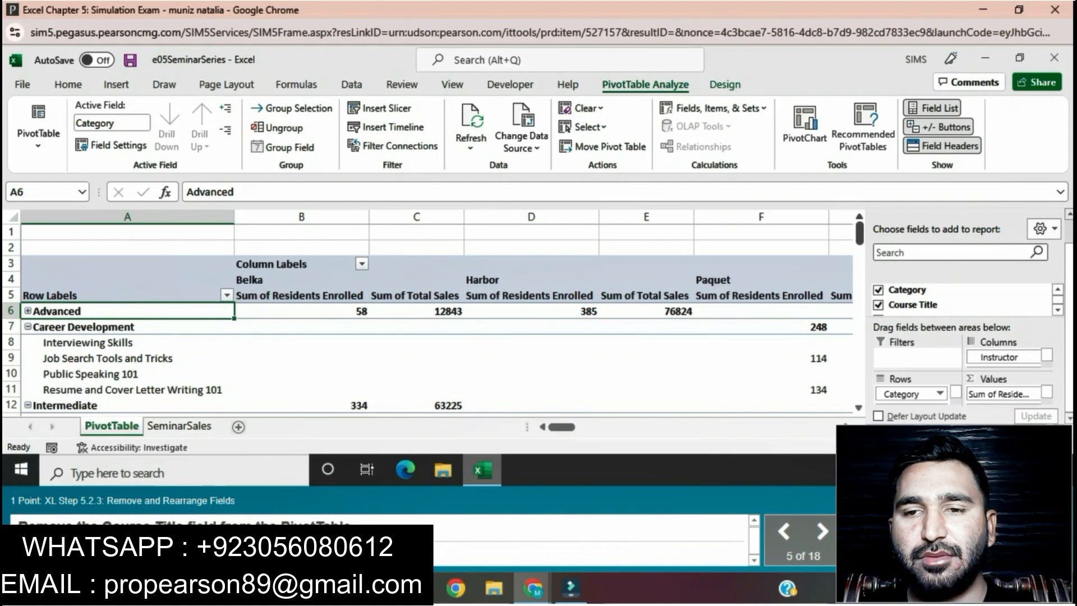
pyautogui.moveTo(1047, 355); pyautogui.dragTo(1047, 361)
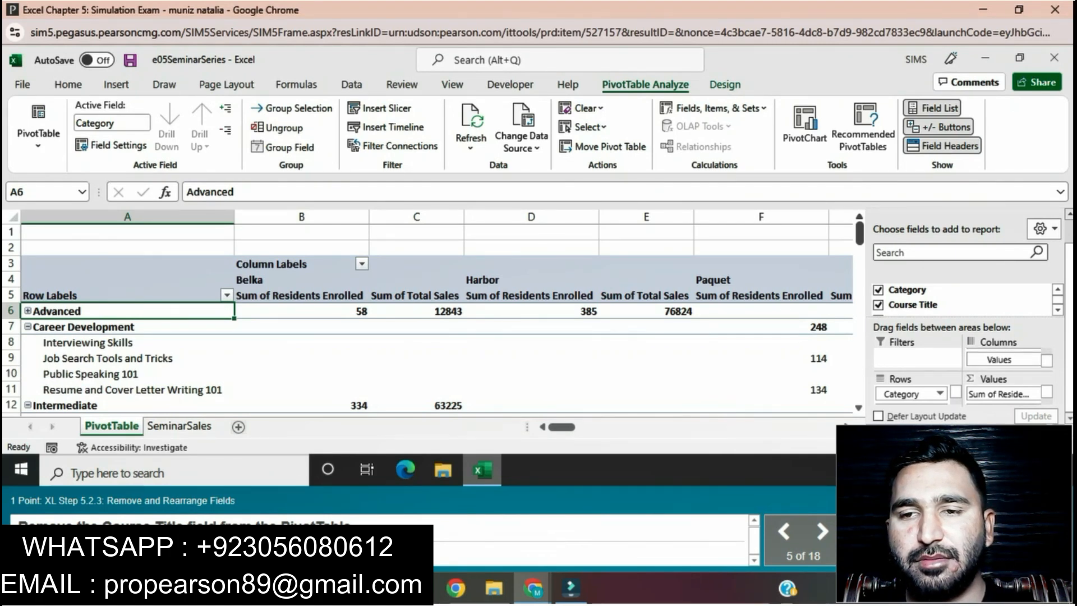
pyautogui.moveTo(1047, 392); pyautogui.dragTo(1047, 397)
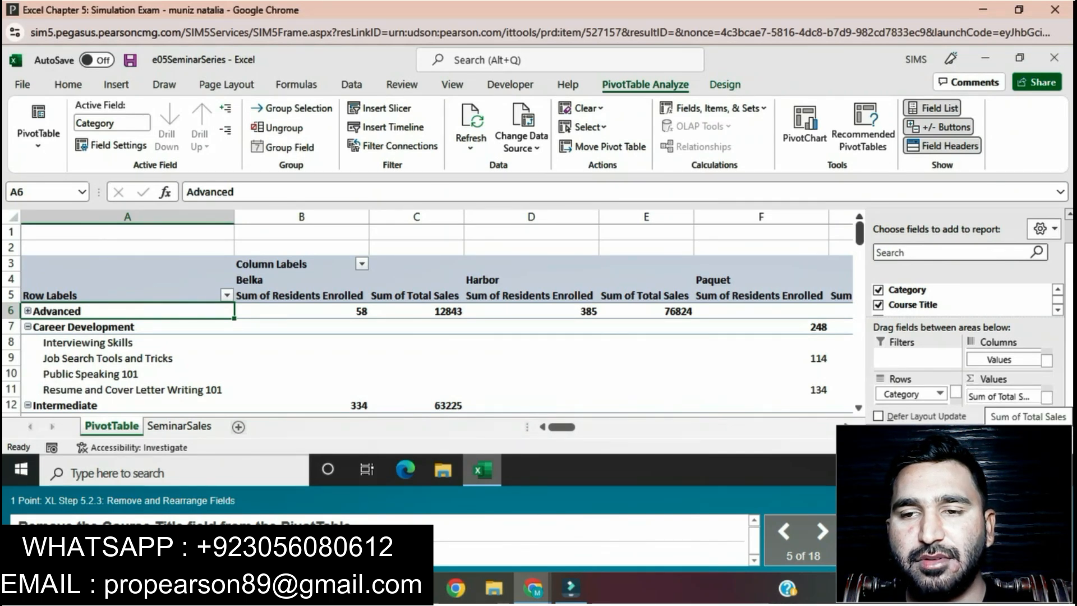
pyautogui.scroll(1, 1002, 360)
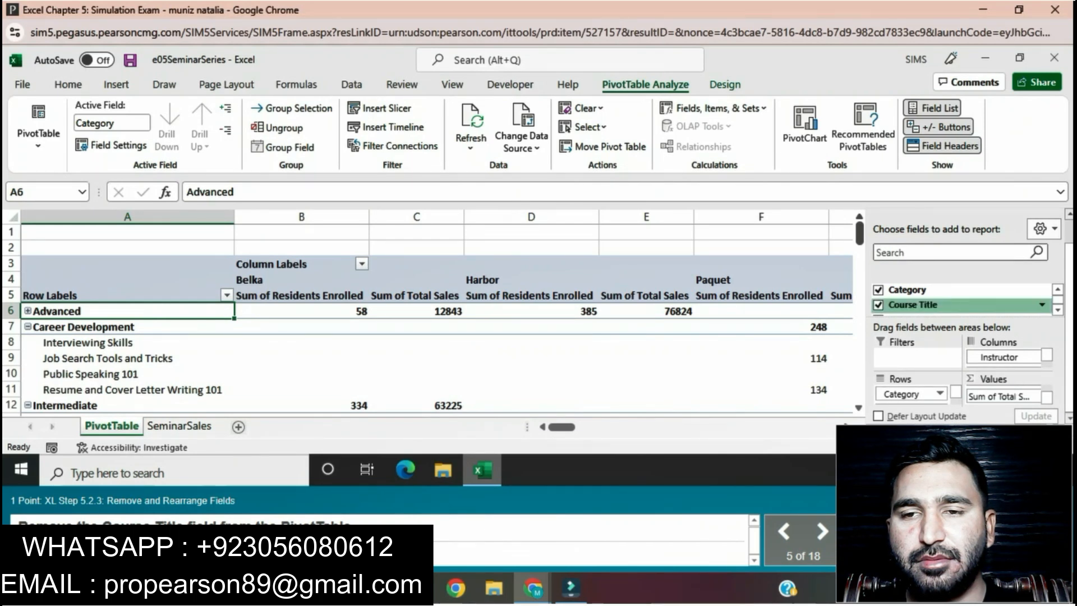
pyautogui.click(879, 304)
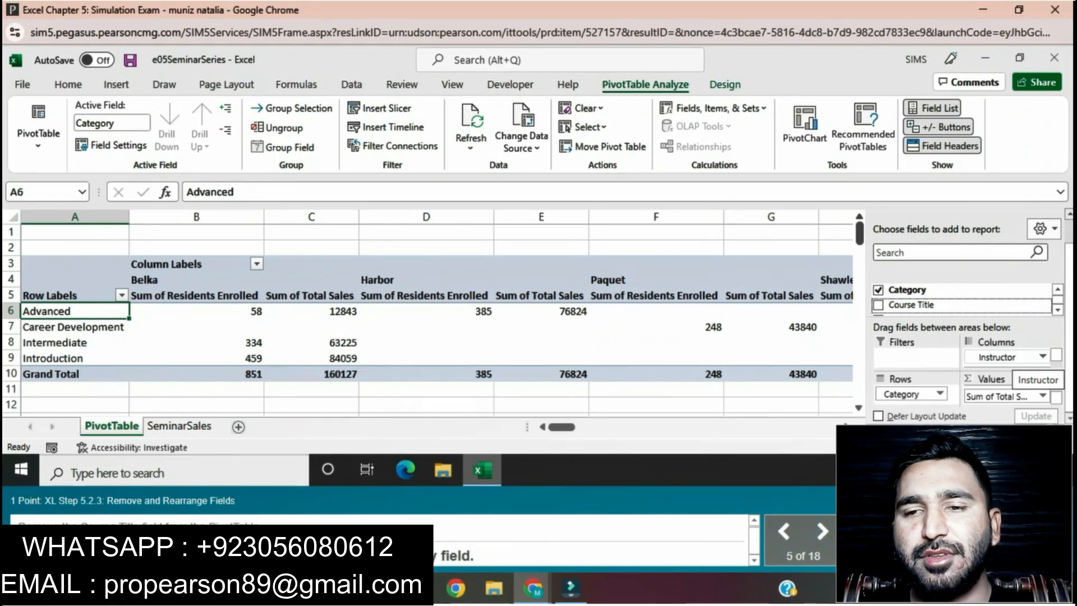
pyautogui.moveTo(1038, 379); pyautogui.dragTo(906, 399)
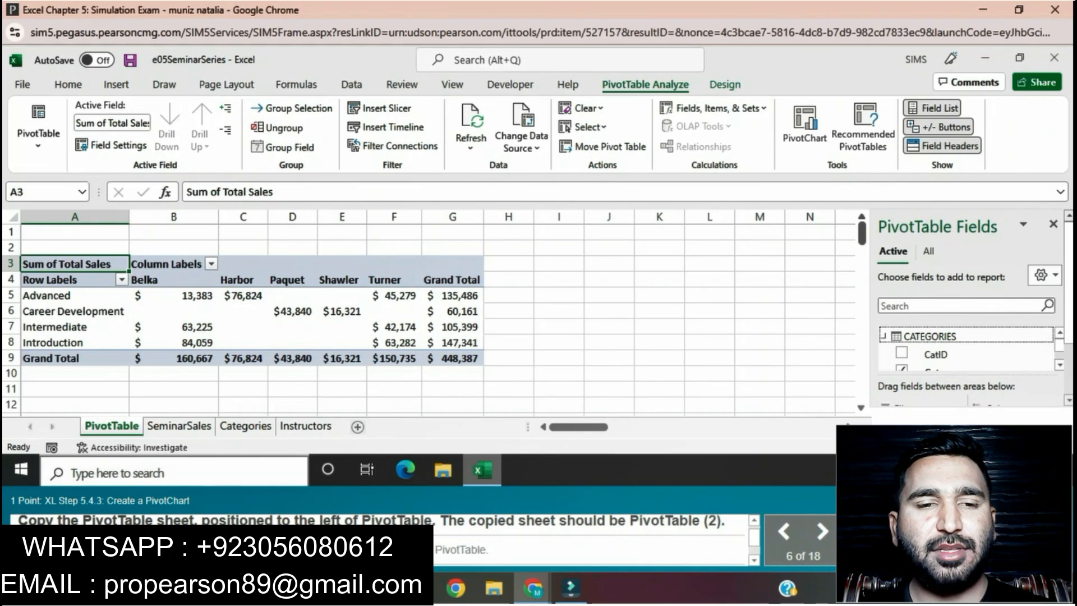
# - Create a copy of the PivotTable sheet placed before the original PivotTable sheet
pyautogui.rightClick(122, 426)
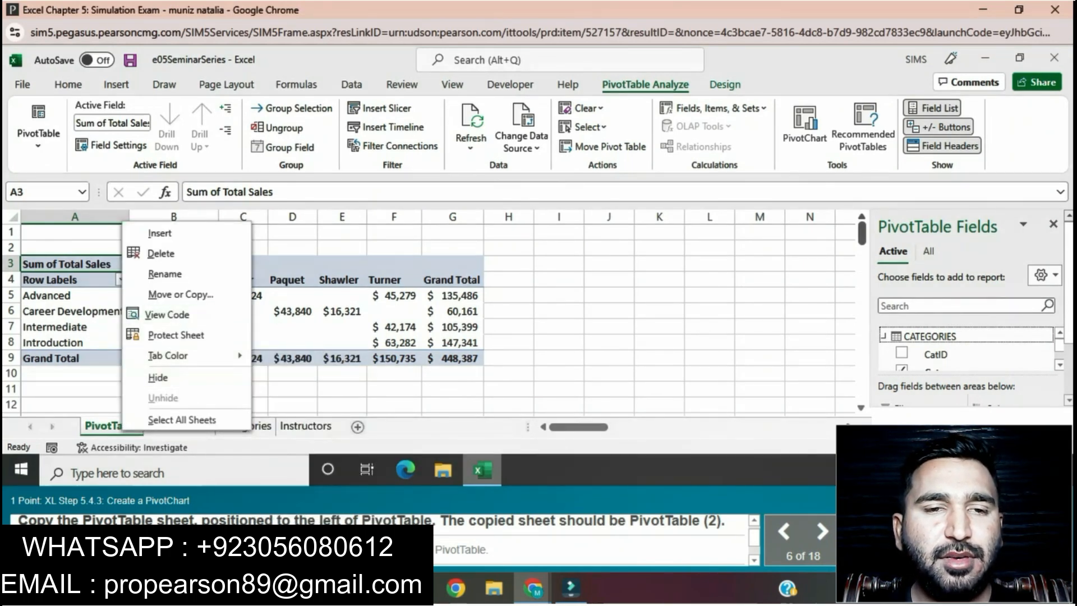
pyautogui.click(180, 294)
pyautogui.click(430, 320)
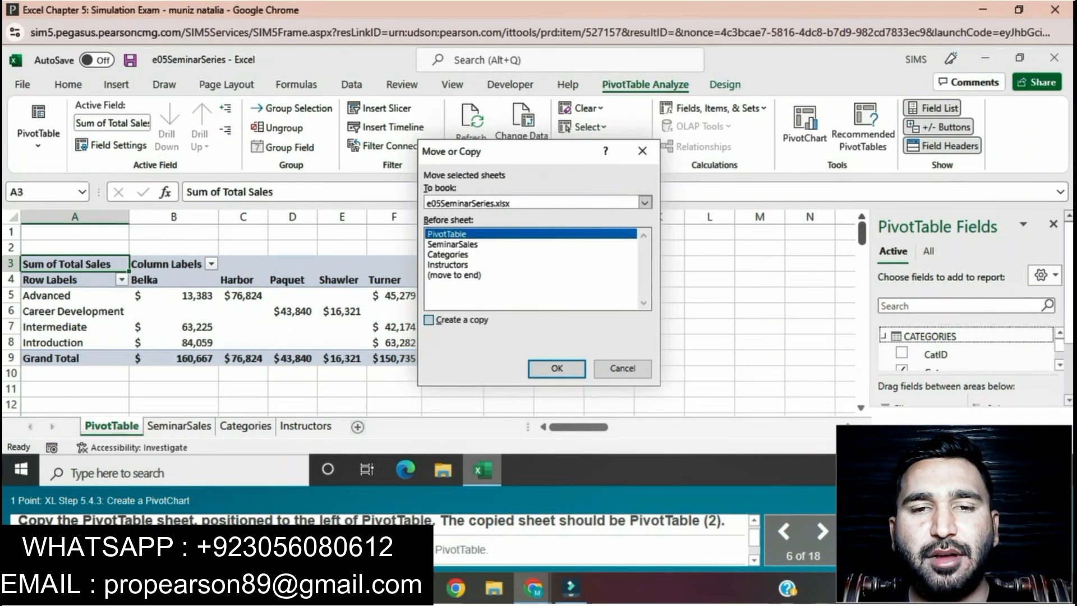
pyautogui.press('Return')
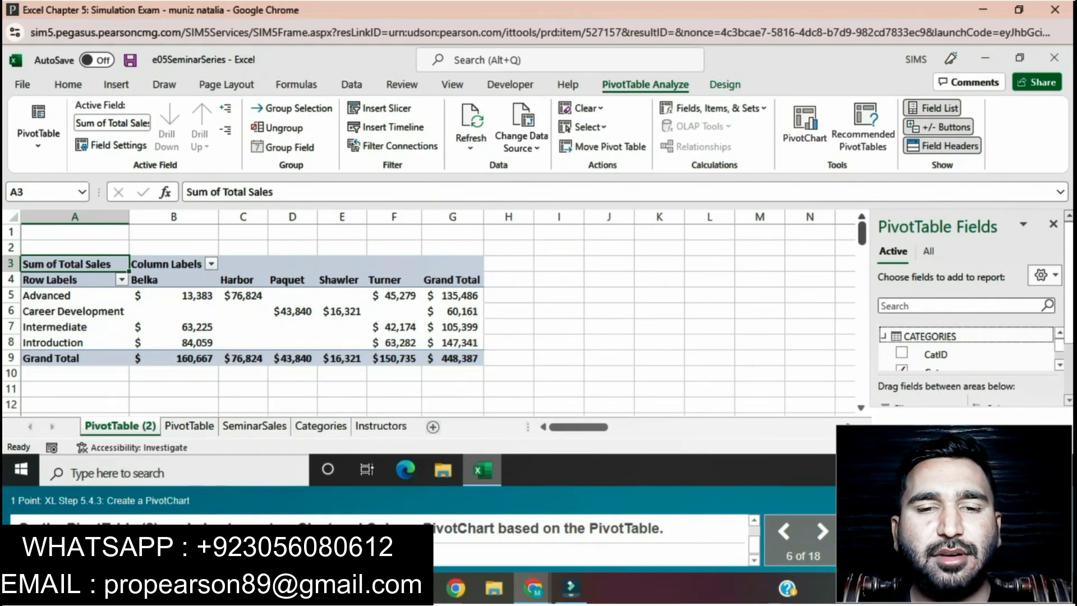
# - Create a Clustered Column PivotChart from the PivotTable on the PivotTable (2) sheet and change its chart type to Pie
pyautogui.click(805, 126)
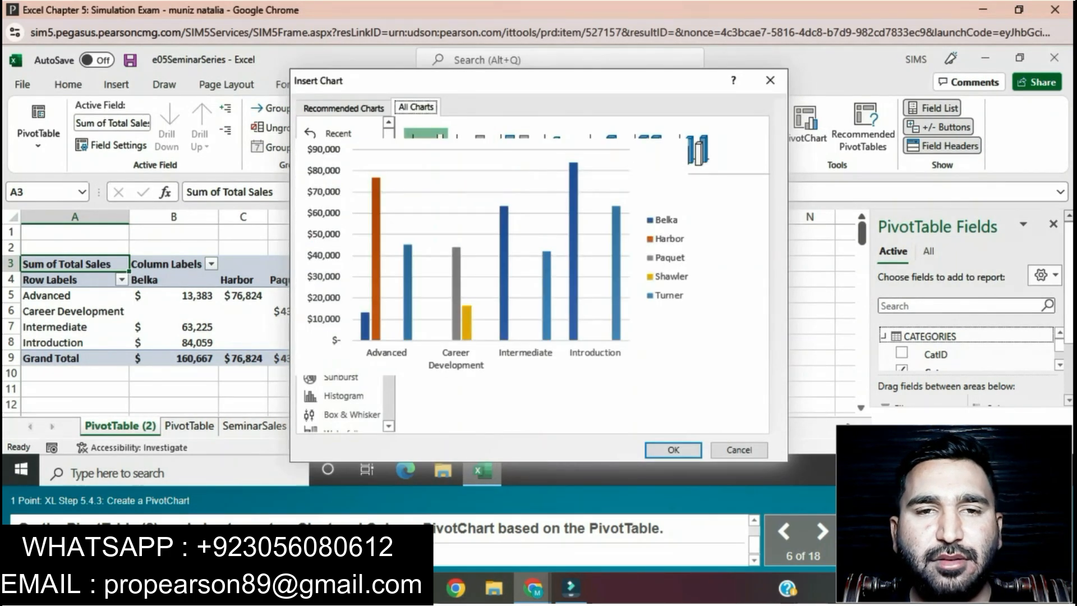
pyautogui.click(673, 449)
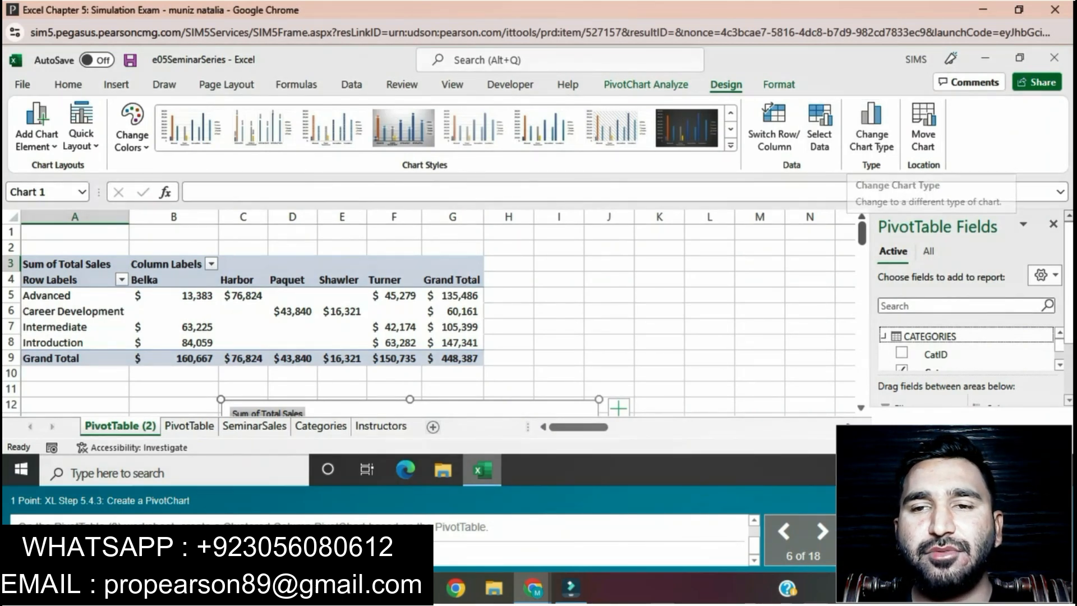
pyautogui.click(871, 126)
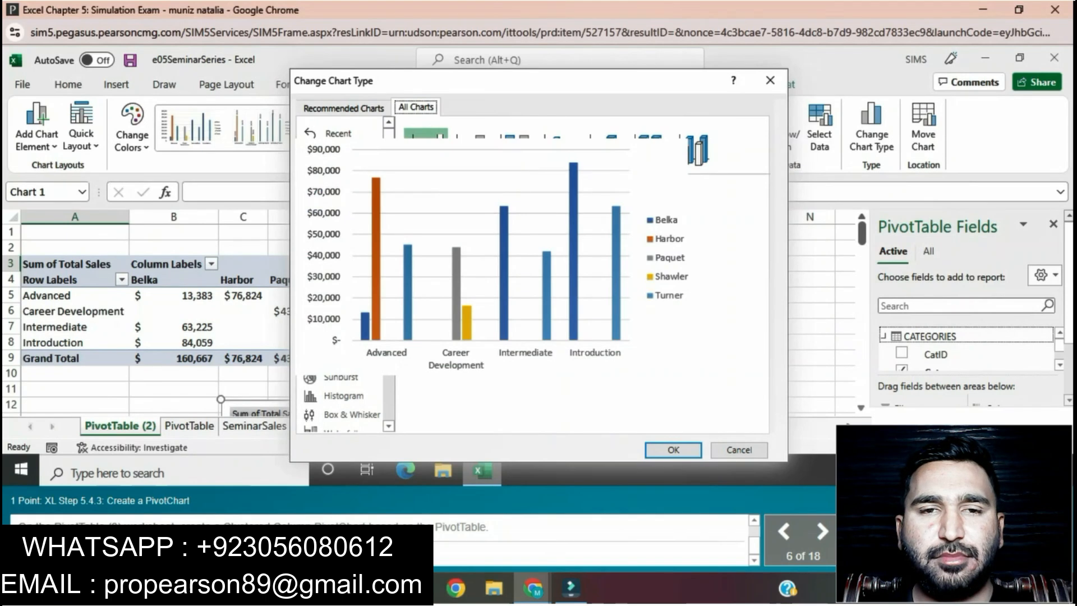
pyautogui.click(342, 210)
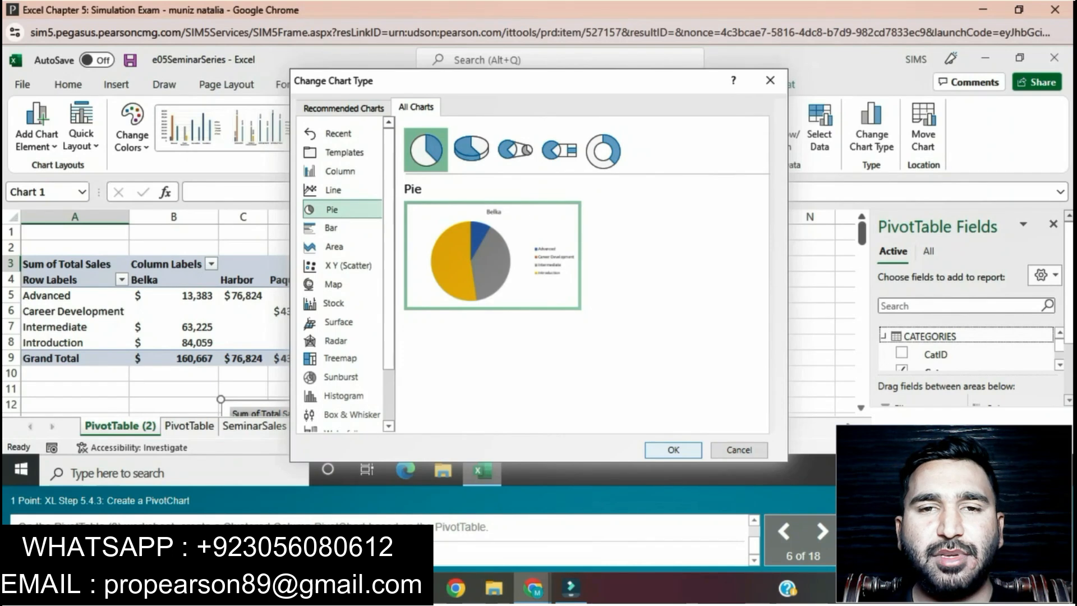
pyautogui.press('Return')
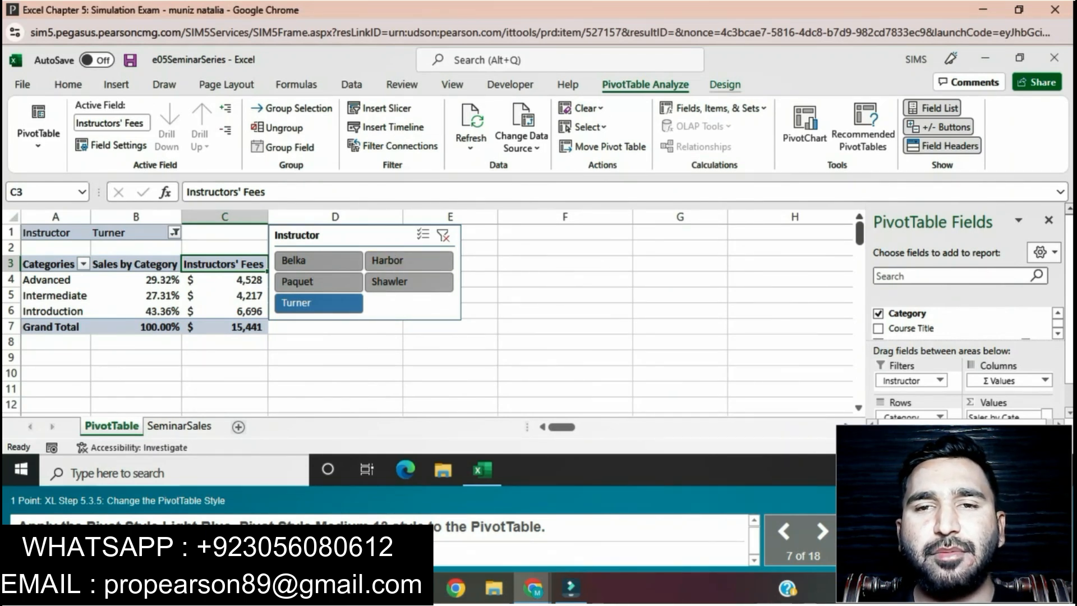
# - Apply the Light Blue, Pivot Style Medium 13 style to the PivotTable and turn on banded rows
pyautogui.click(725, 85)
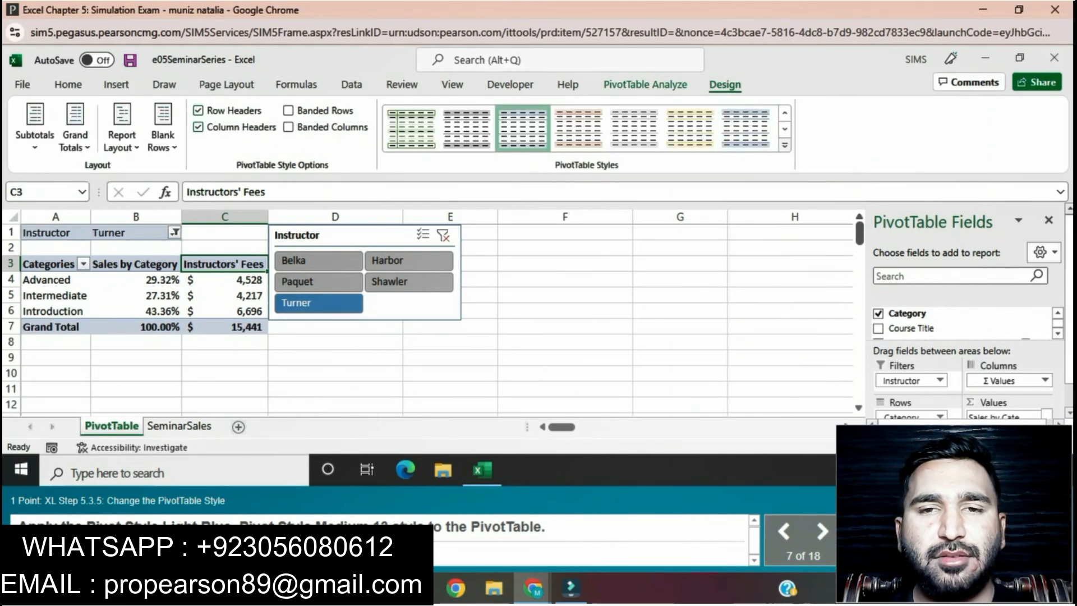
pyautogui.click(785, 144)
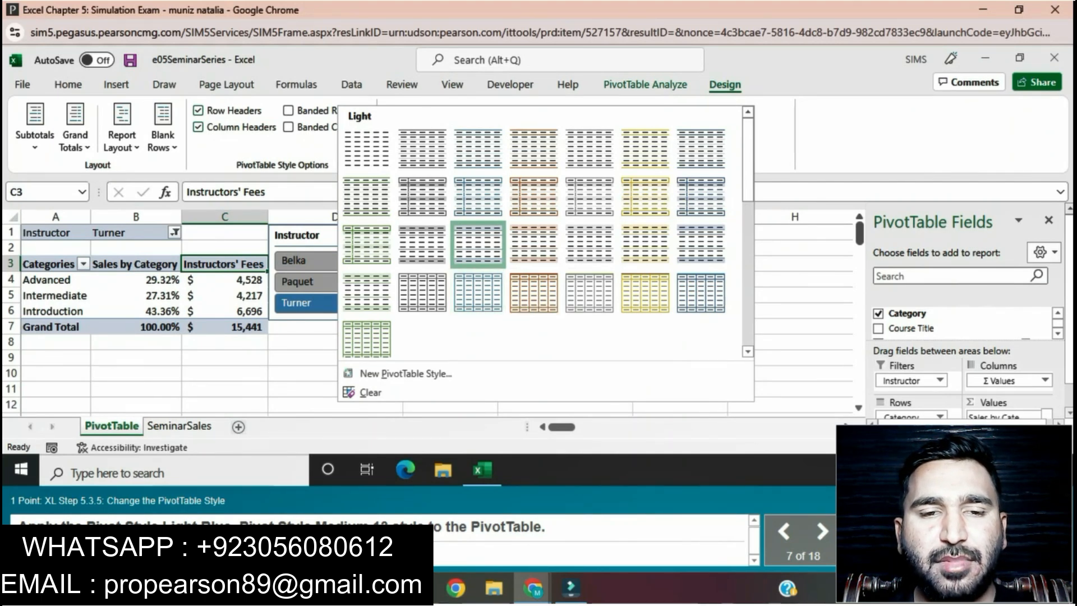
pyautogui.scroll(-3, 544, 230)
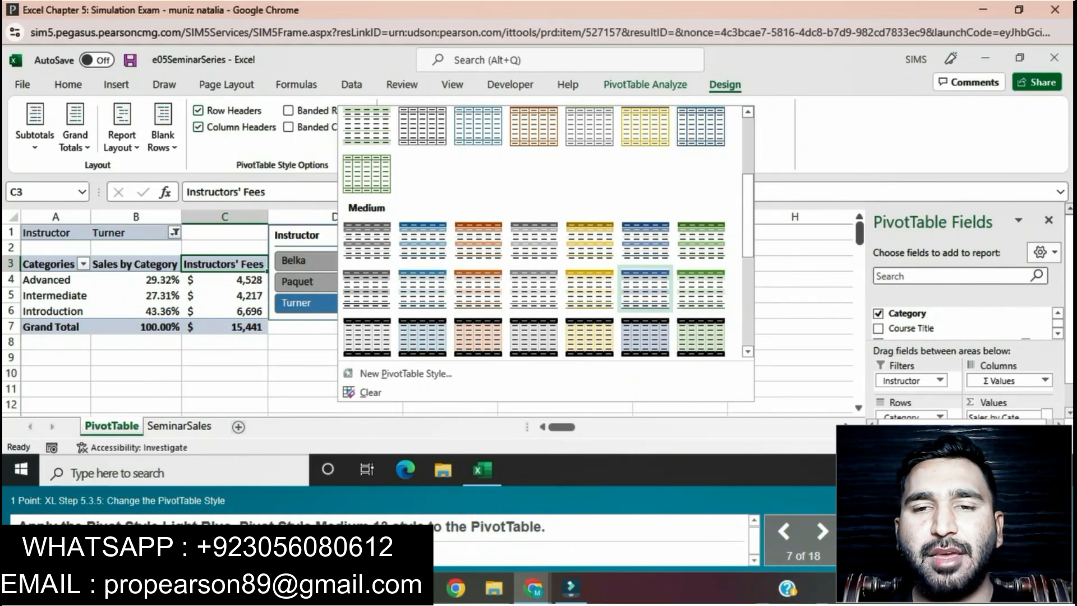
pyautogui.click(645, 288)
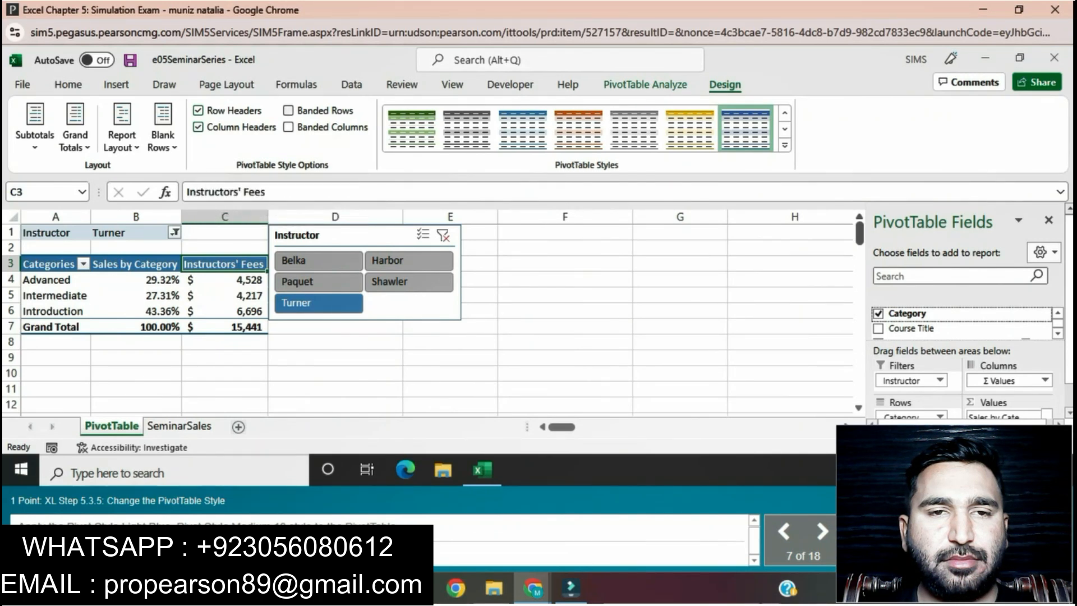
pyautogui.click(288, 110)
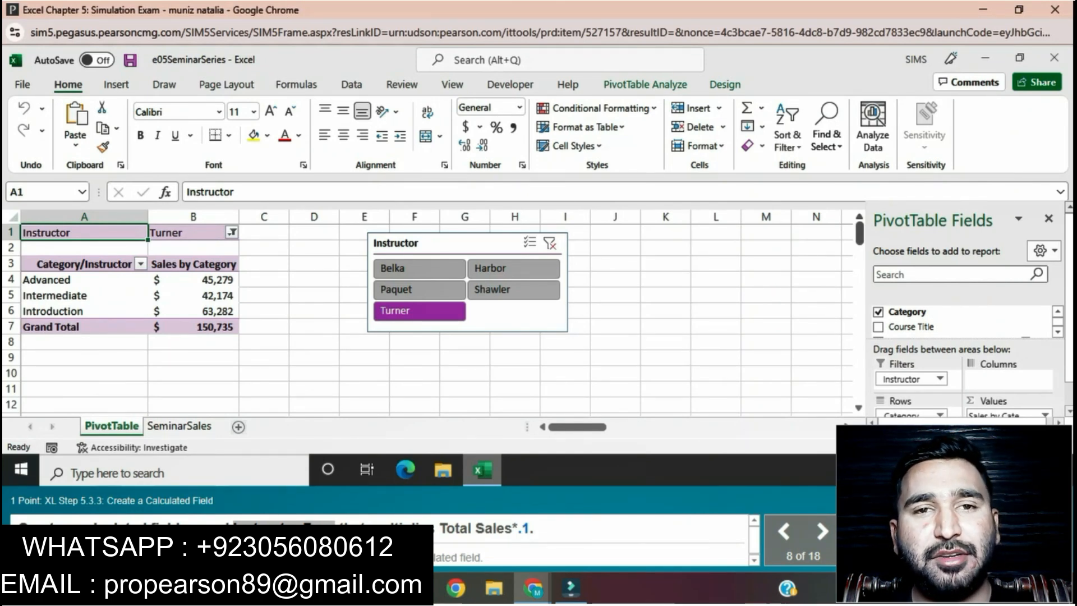
# - Start a new calculated field in the Sales by Category PivotTable and name it Instructor Fees
pyautogui.click(193, 264)
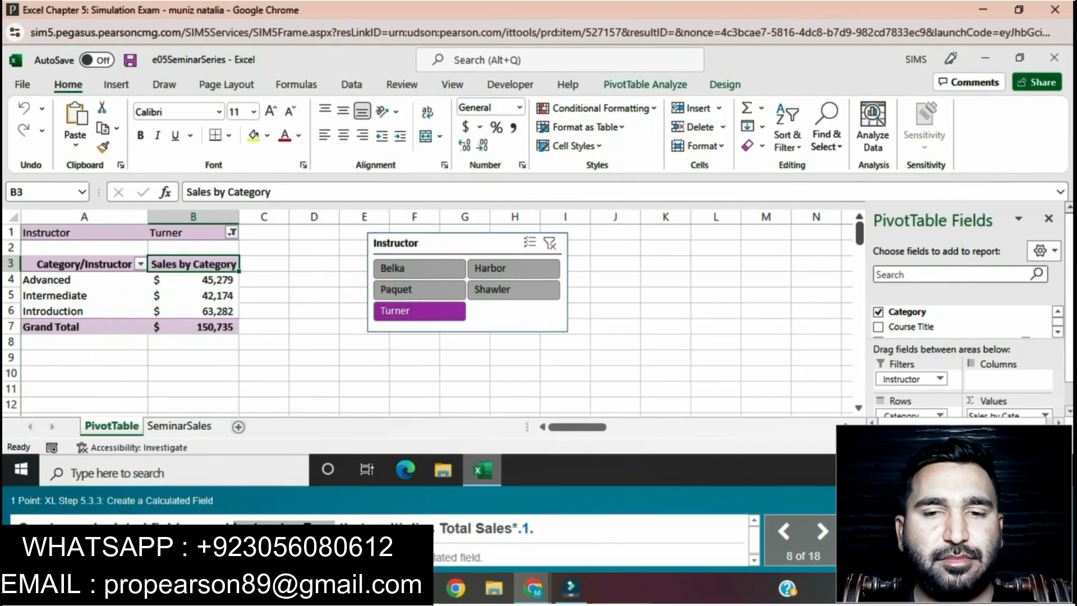
pyautogui.click(645, 84)
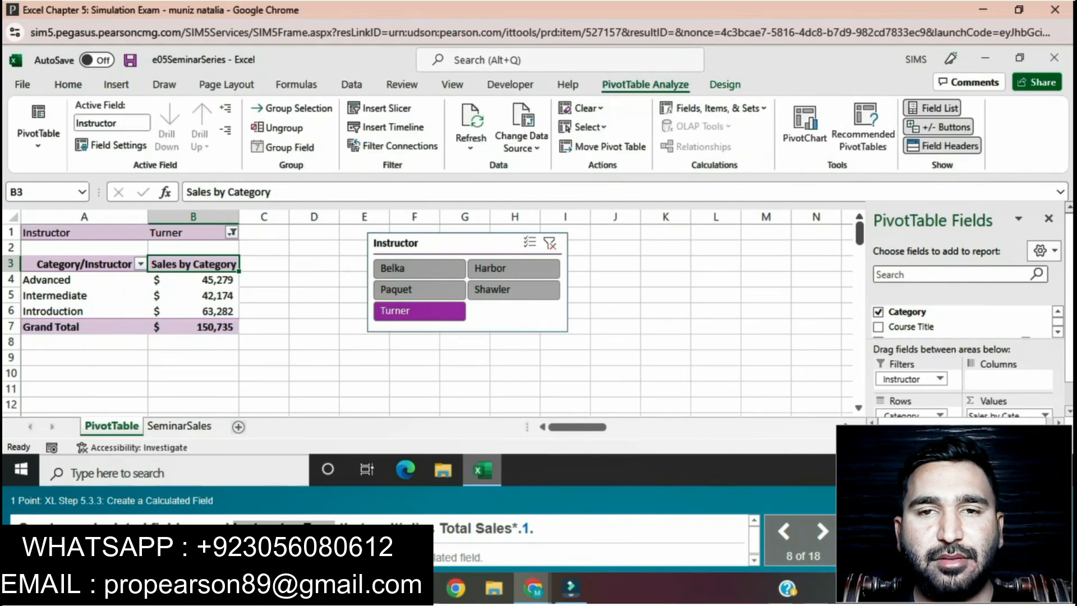
pyautogui.click(713, 107)
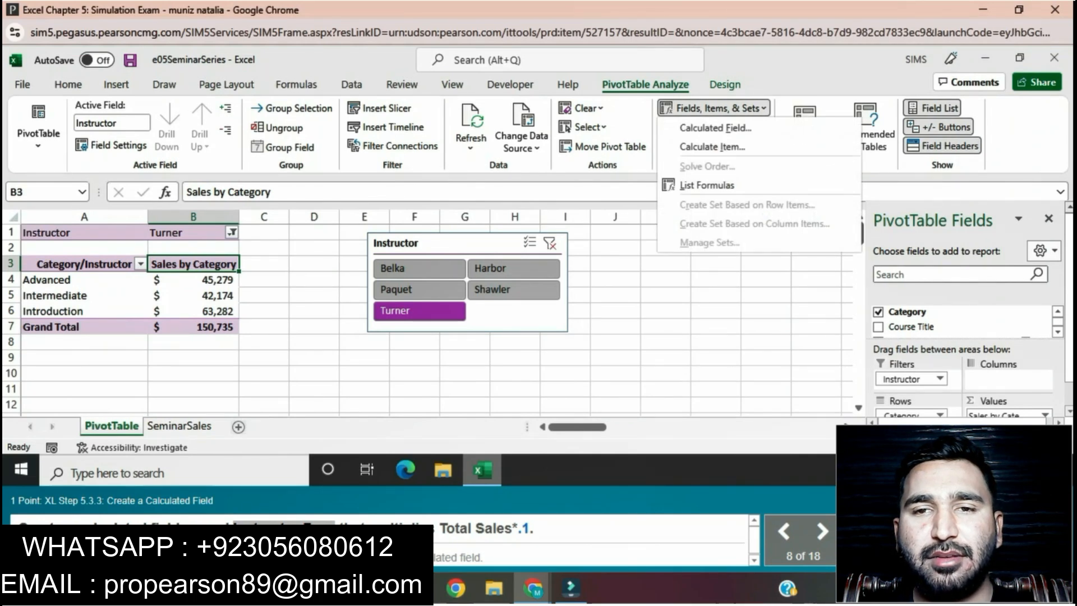
pyautogui.click(716, 127)
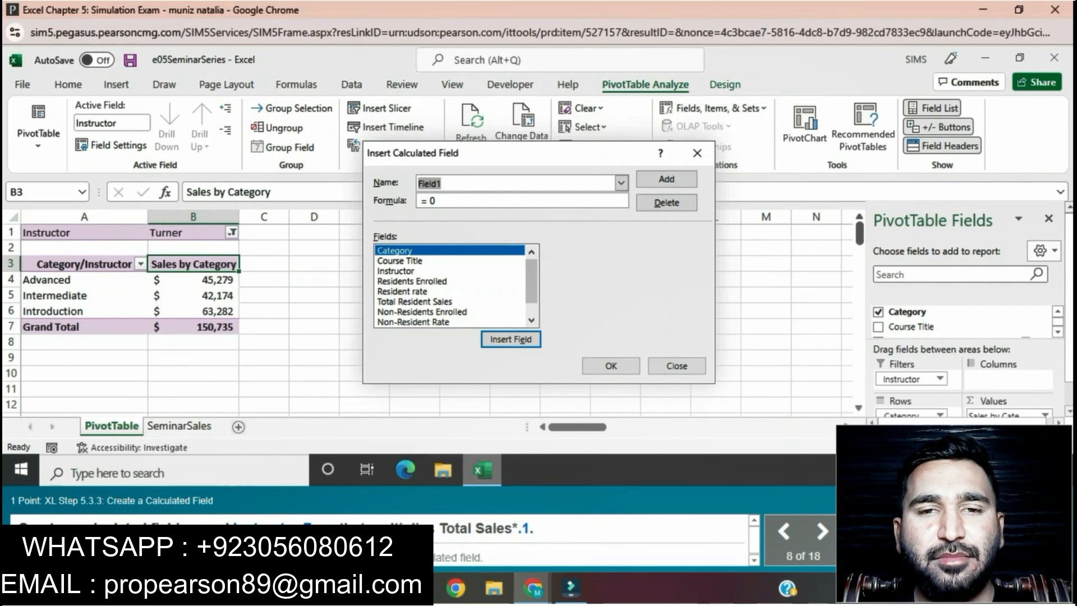
pyautogui.write('Instructor Fees')
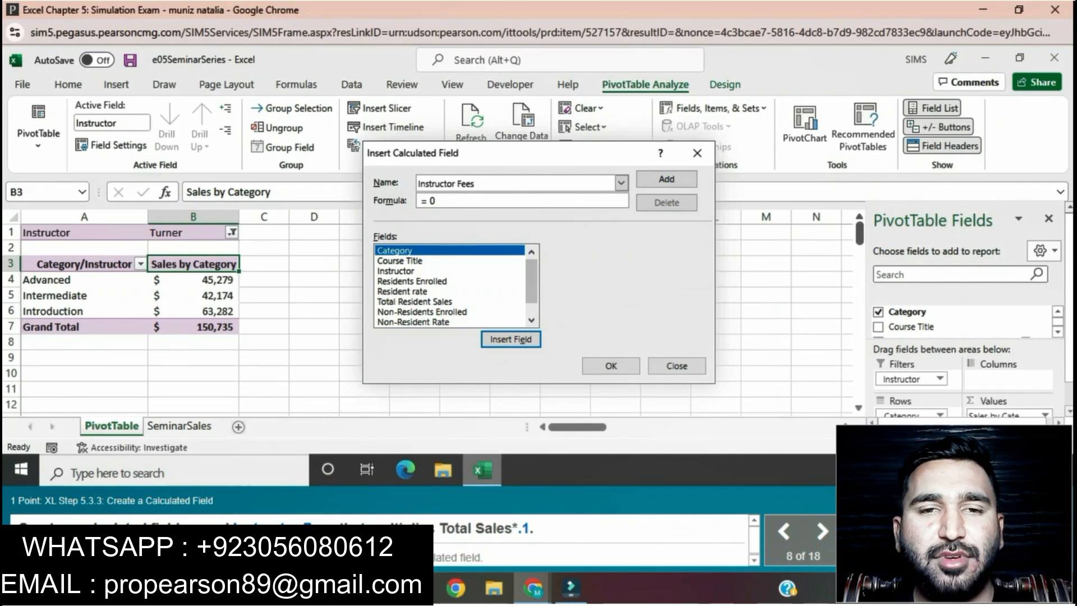
# - Set the calculated field's formula to ='Total Sales'*.1, using the Total Sales field, and add it to the PivotTable
pyautogui.click(437, 200)
pyautogui.press('BackSpace')
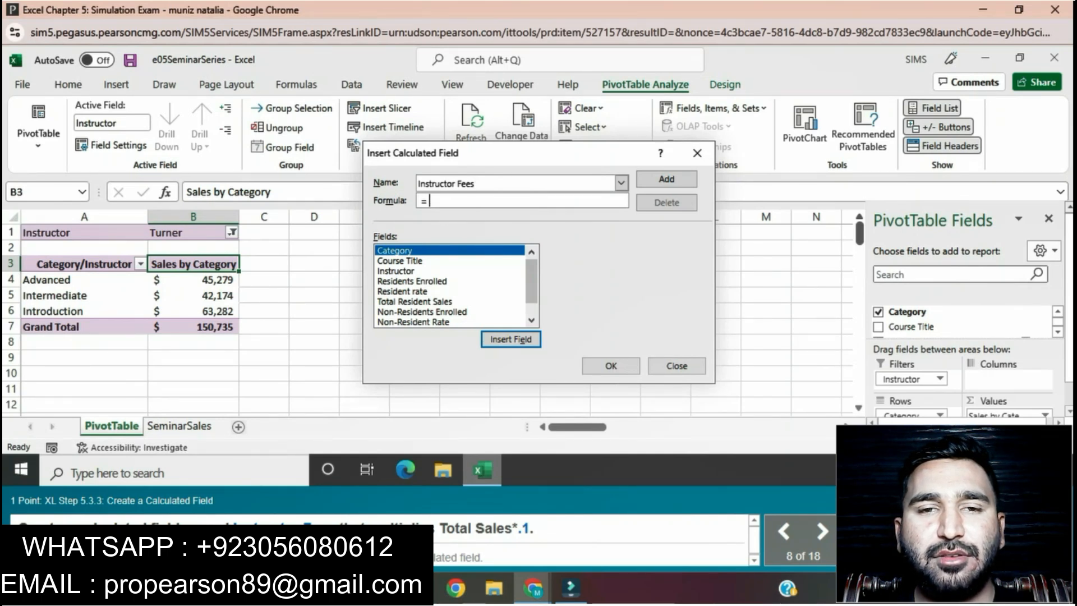
pyautogui.click(531, 321)
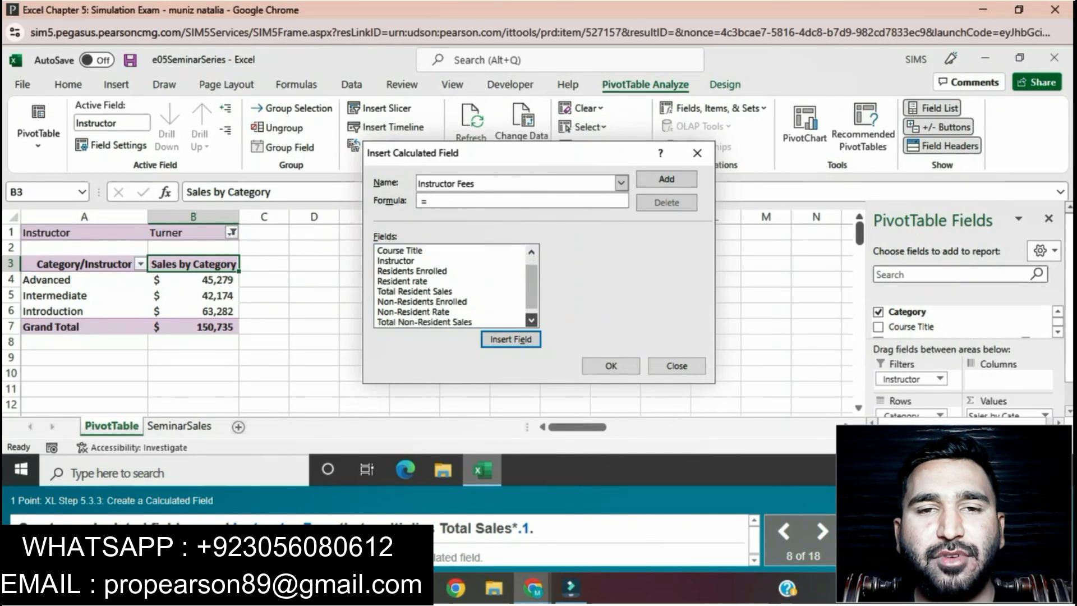
pyautogui.click(532, 320)
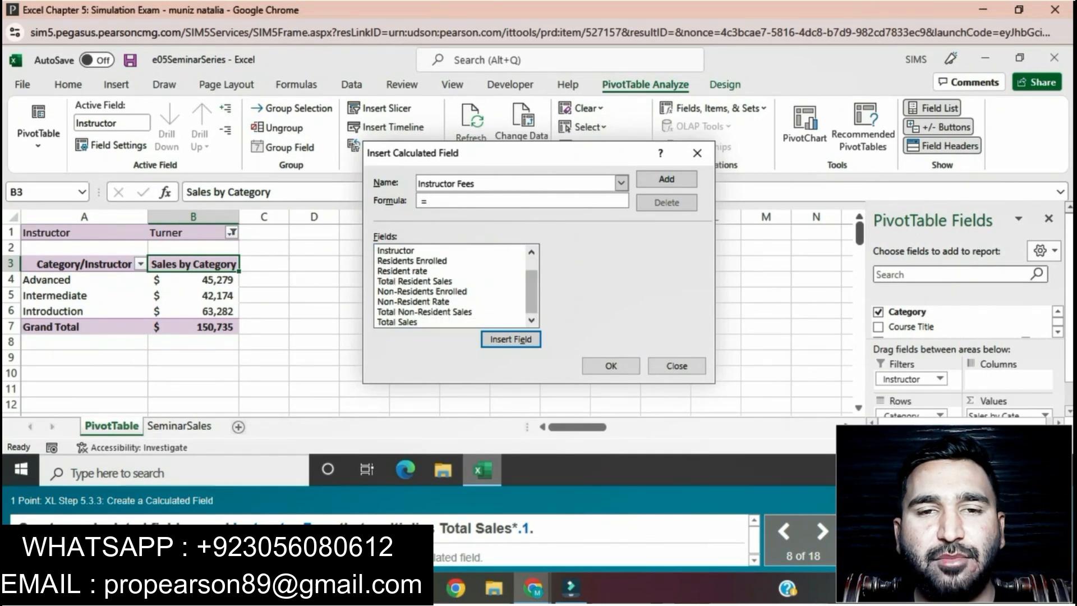
pyautogui.click(397, 322)
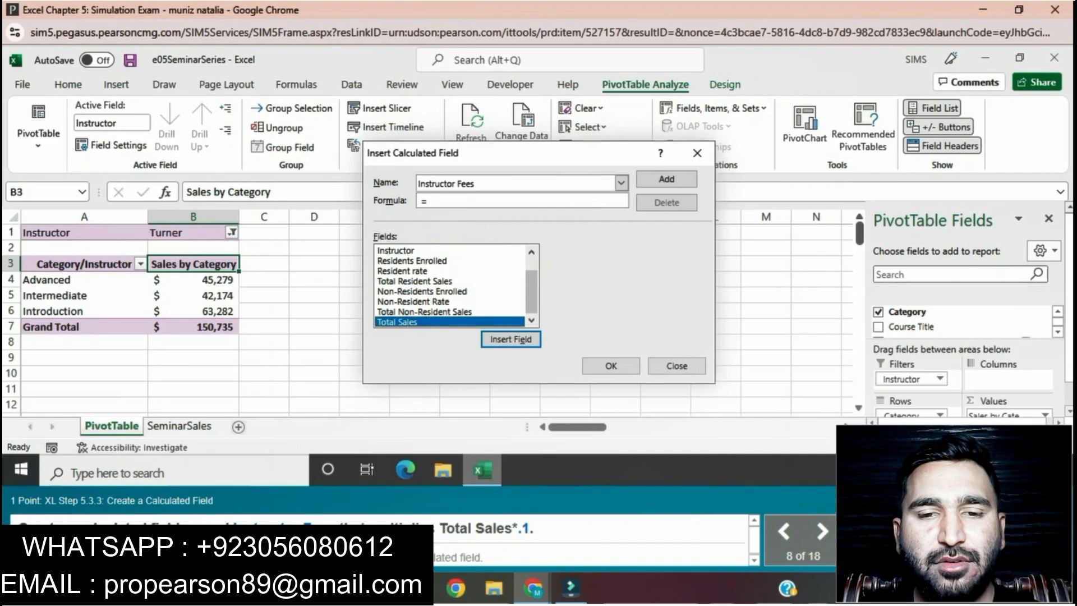
pyautogui.click(511, 339)
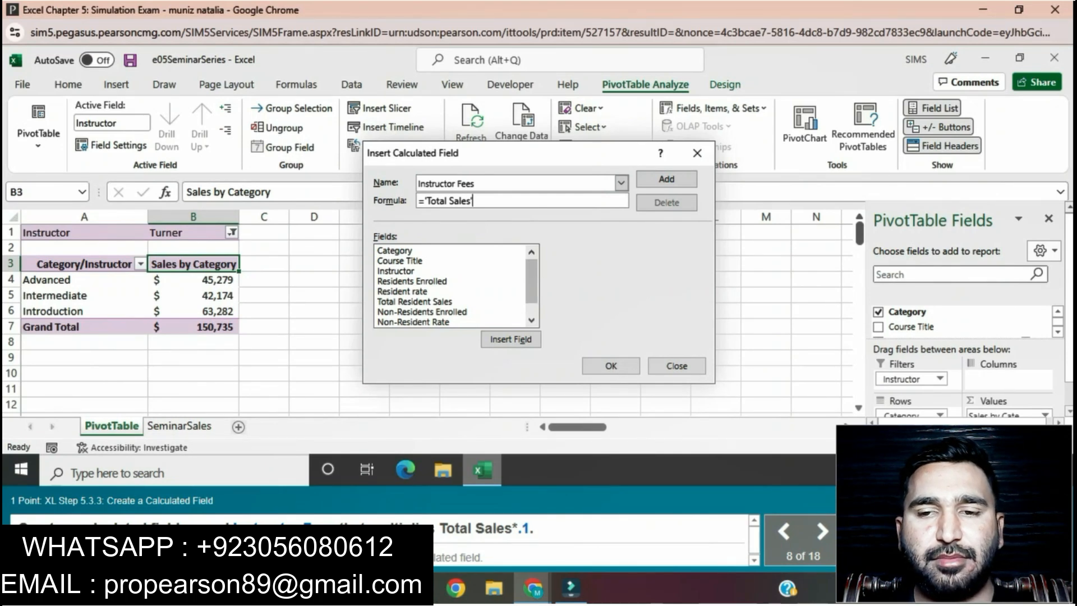
pyautogui.write('*')
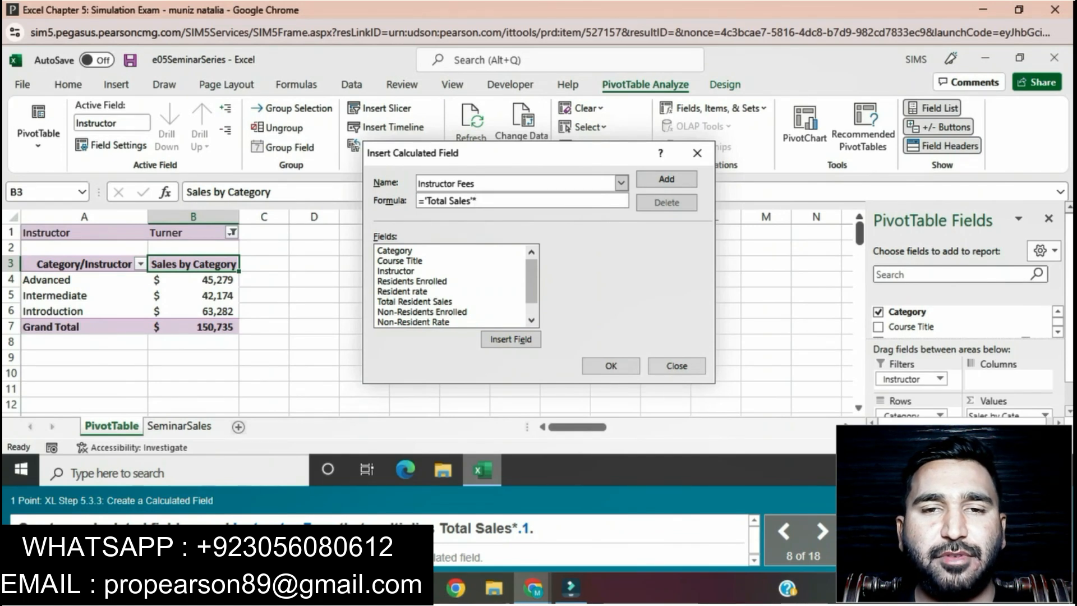
pyautogui.write('.1')
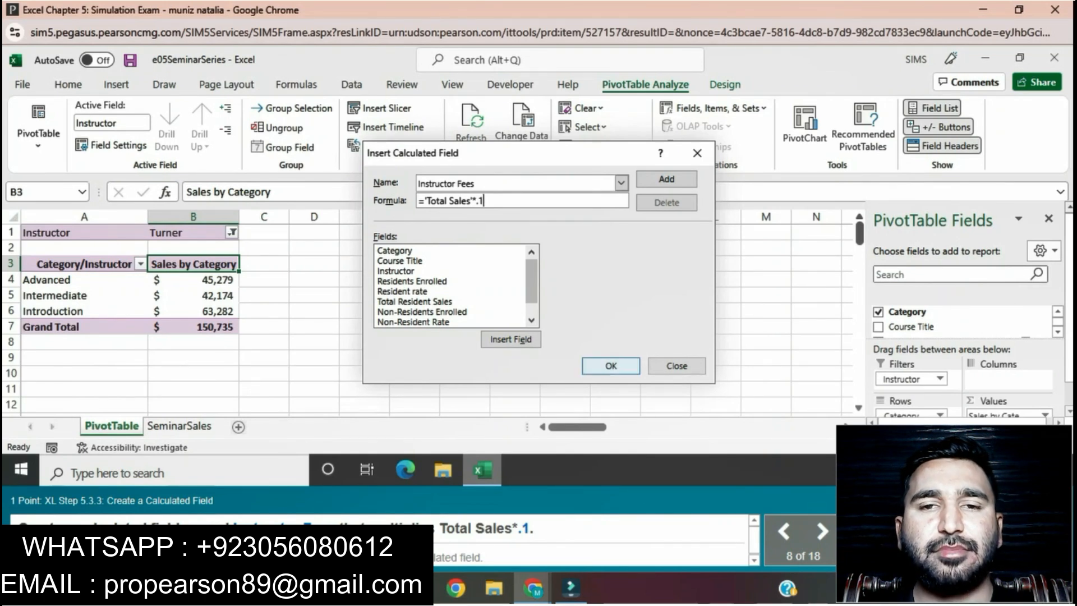
pyautogui.click(610, 365)
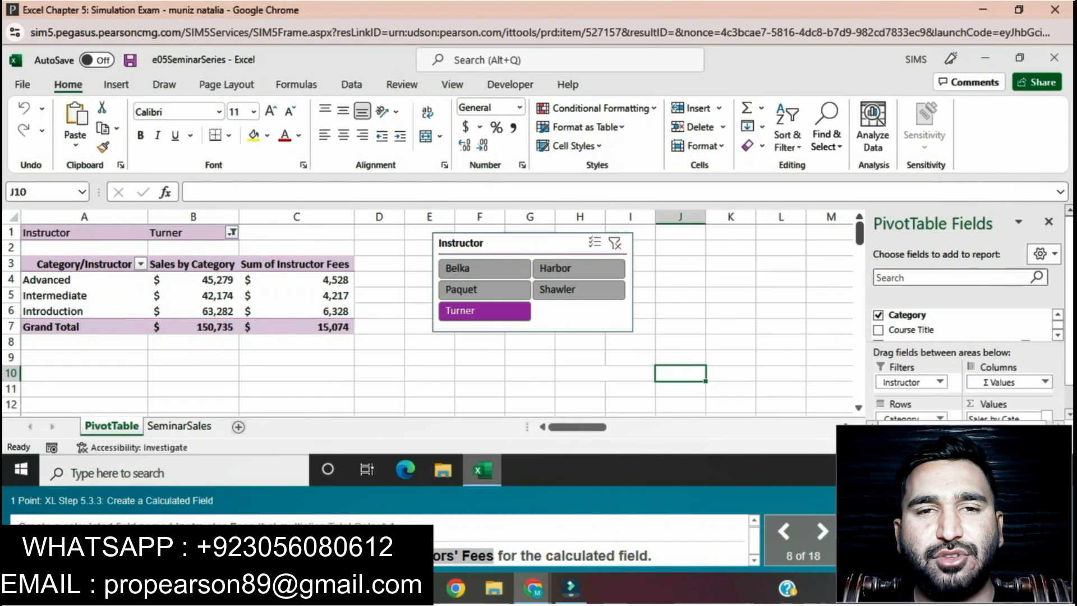
# - Set the custom name of the Sum of Instructor Fees value field to Instructors' Fees
pyautogui.click(297, 264)
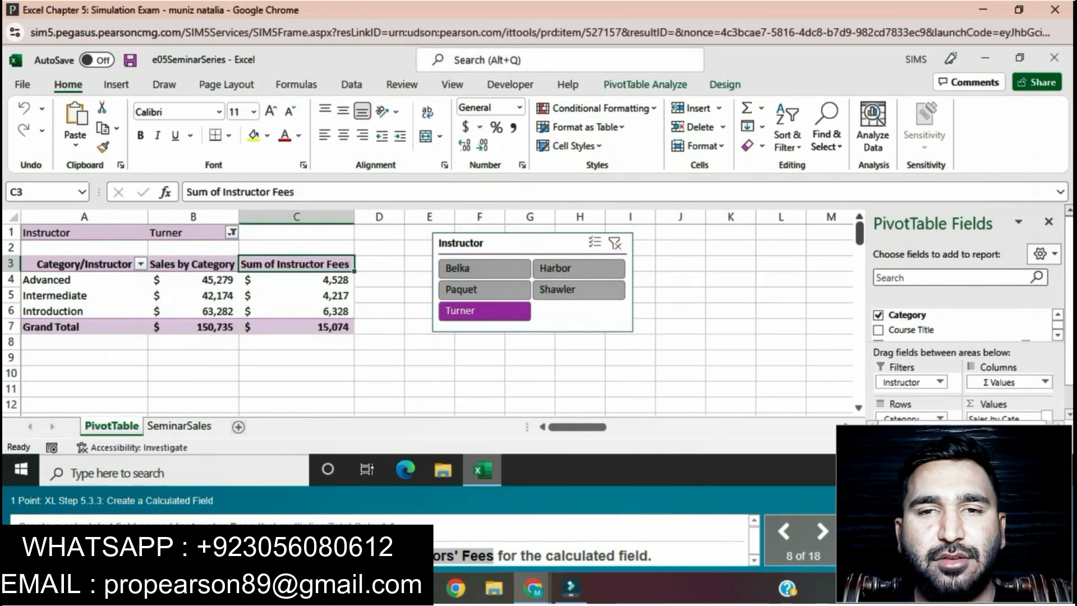
pyautogui.click(645, 85)
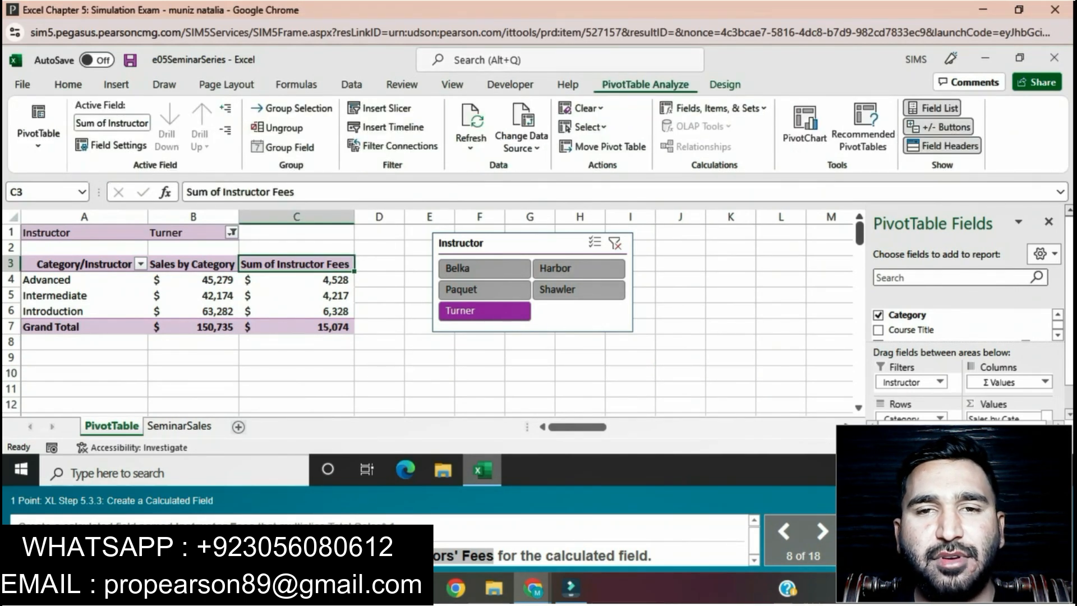
pyautogui.click(112, 145)
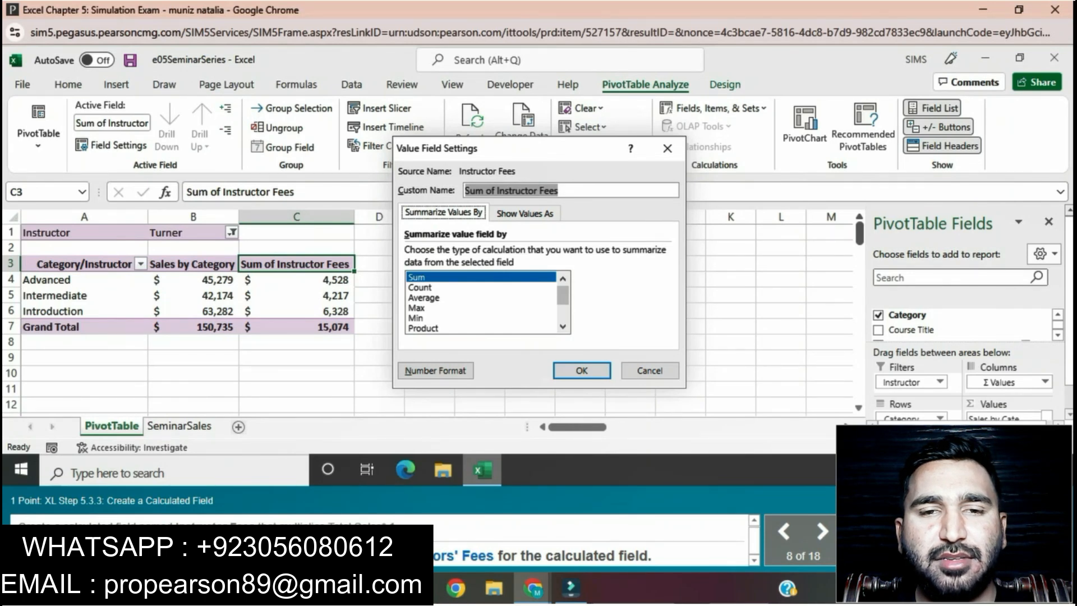
pyautogui.write("Instructors' Fees")
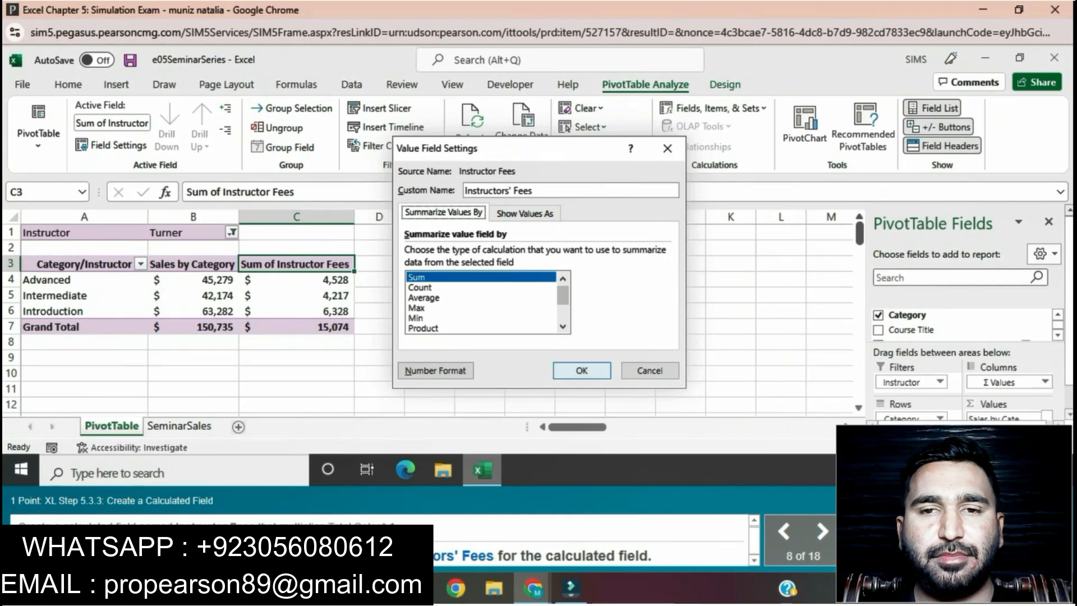
pyautogui.press('Return')
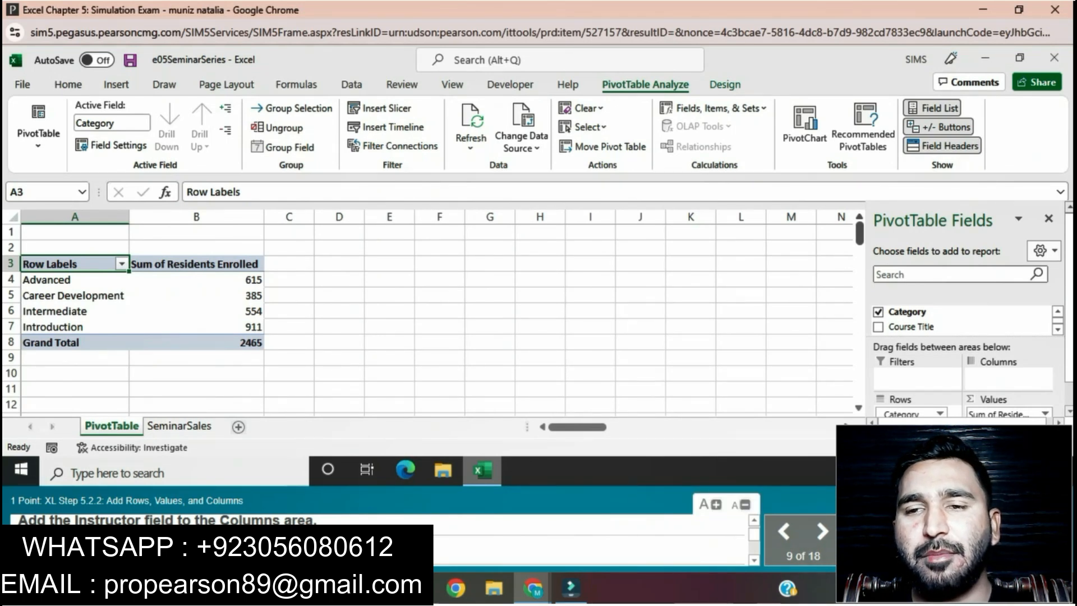
# - Add the Instructor field to the Columns area of the Residents Enrolled PivotTable
pyautogui.scroll(-1, 954, 320)
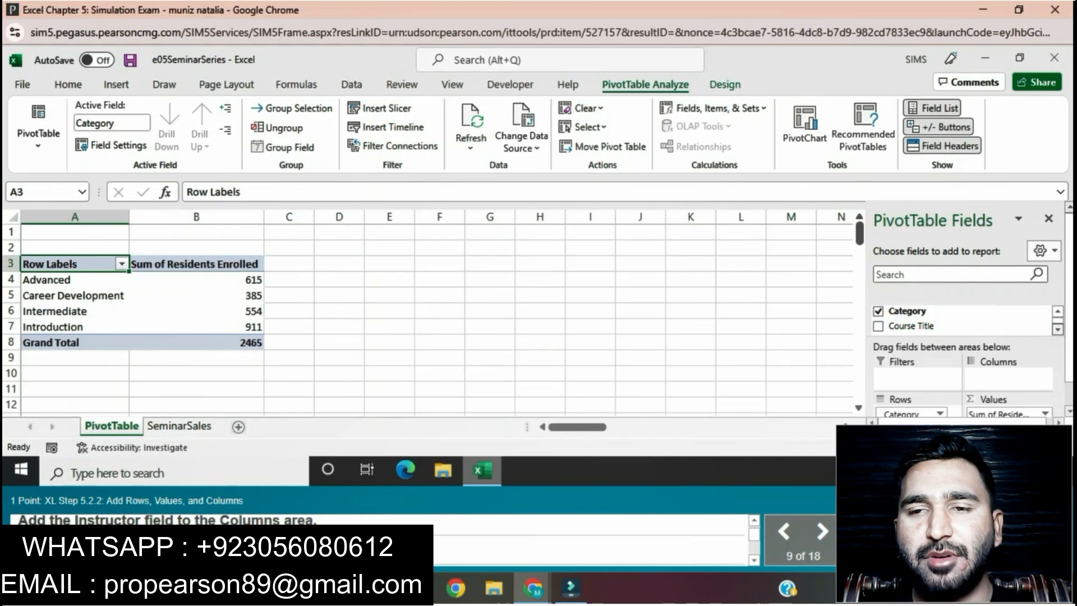
pyautogui.scroll(-1, 954, 320)
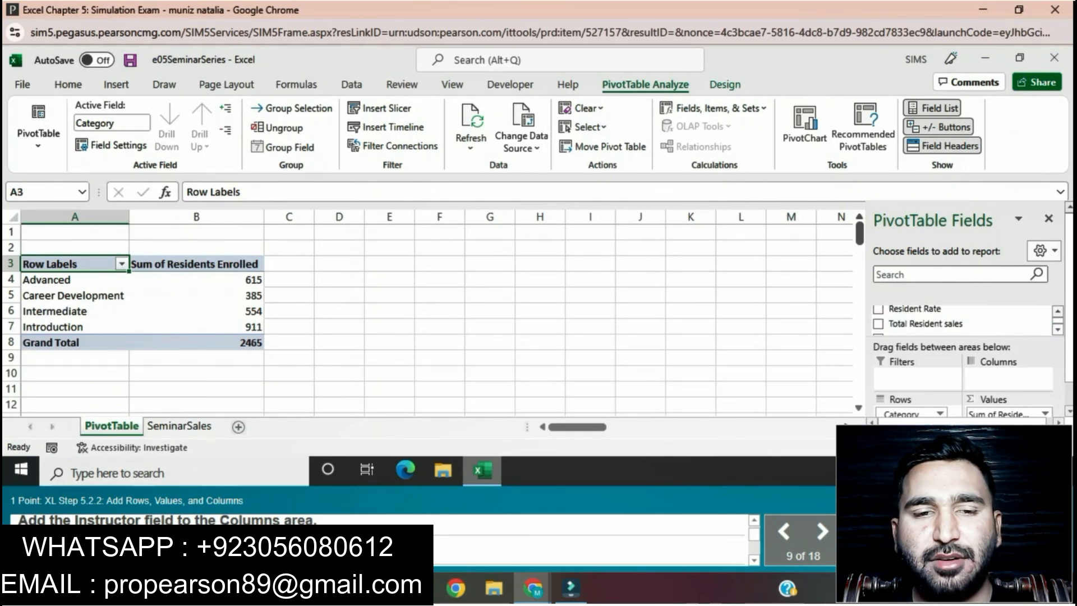
pyautogui.scroll(1, 954, 320)
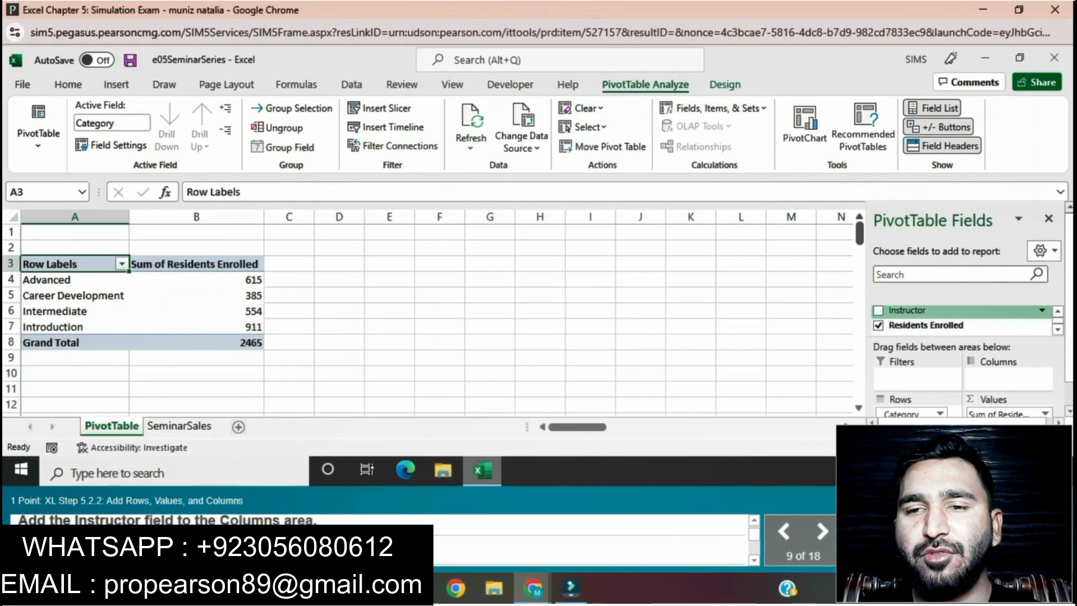
pyautogui.moveTo(907, 310); pyautogui.dragTo(996, 379)
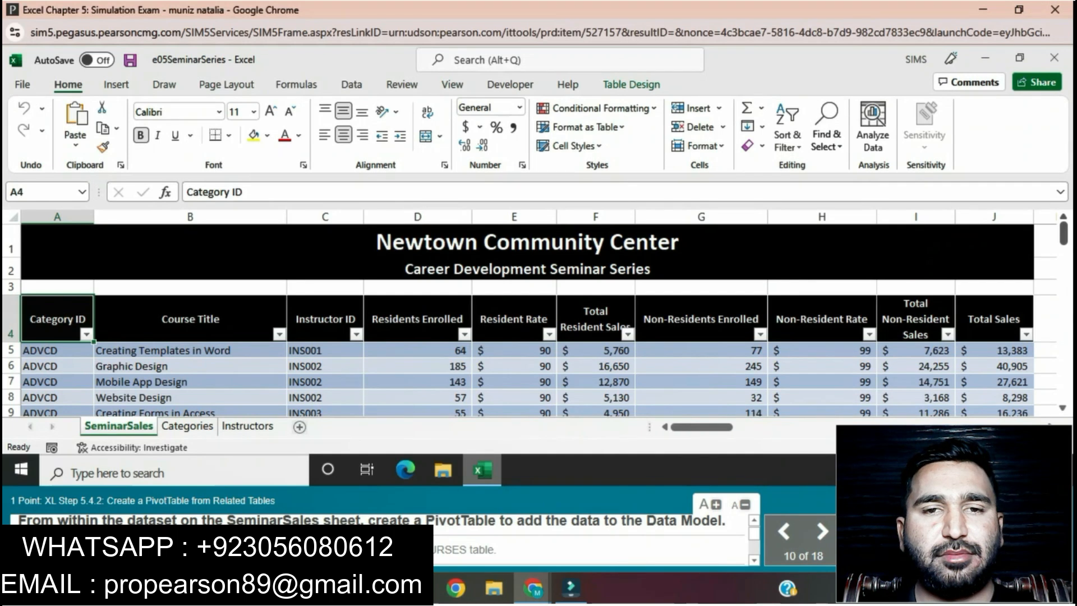
# - Create a PivotTable from the COURSES table on a new worksheet, adding the data to the Data Model
pyautogui.click(514, 412)
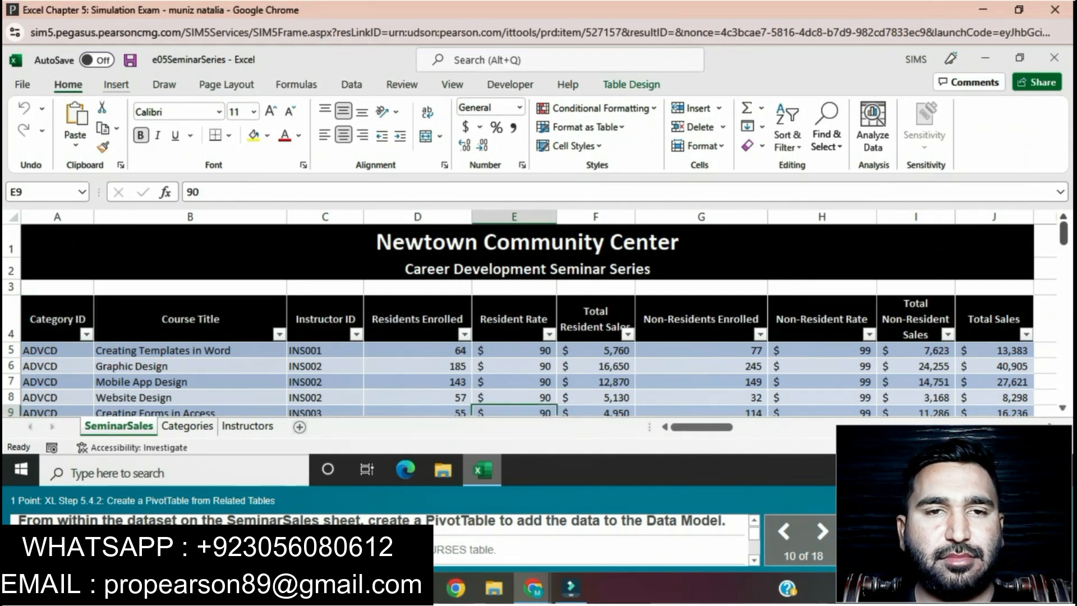
pyautogui.click(116, 84)
pyautogui.click(36, 115)
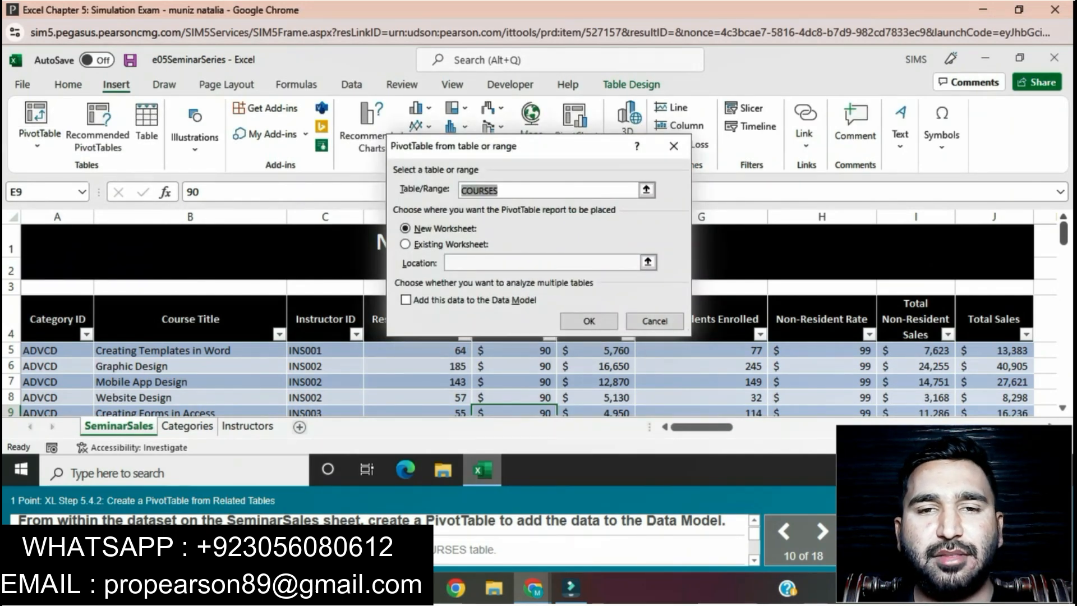
pyautogui.click(406, 300)
pyautogui.click(589, 321)
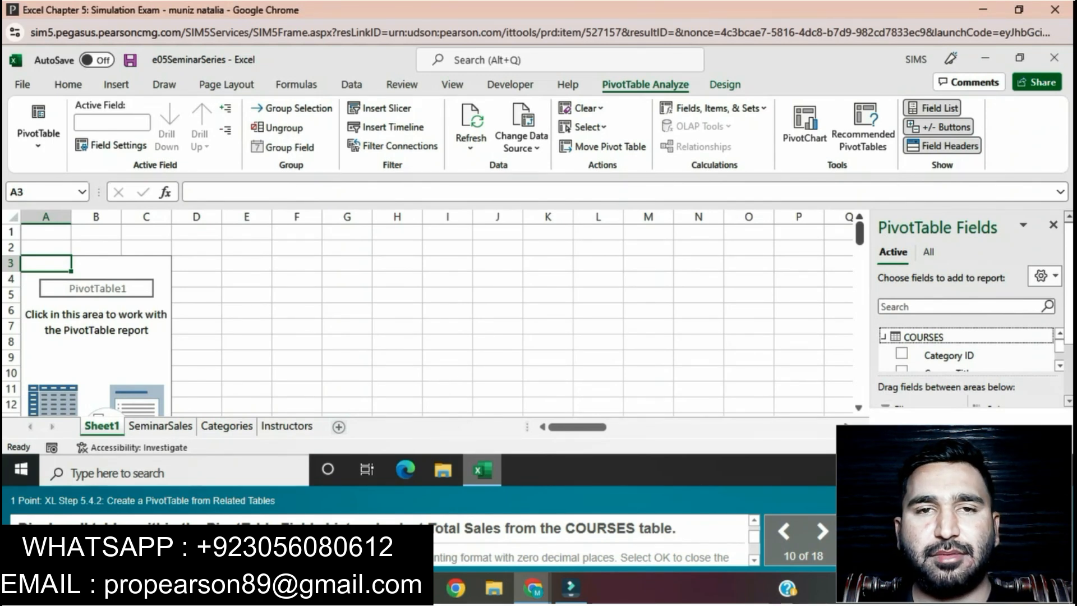
# - Display all related tables in the PivotTable field list and add the Total Sales field from the COURSES table to the PivotTable
pyautogui.click(929, 252)
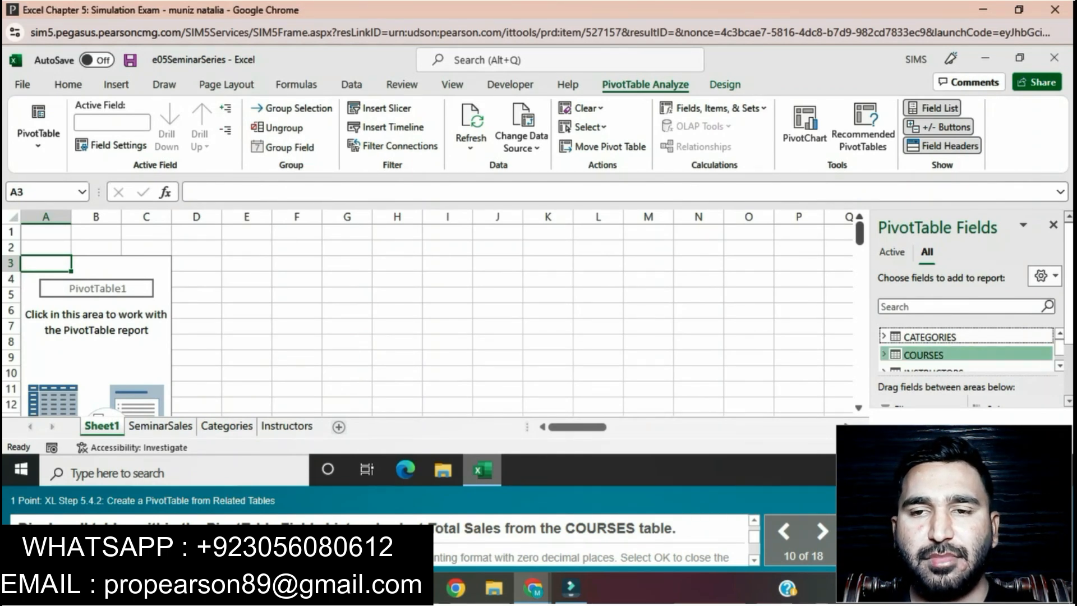
pyautogui.click(884, 354)
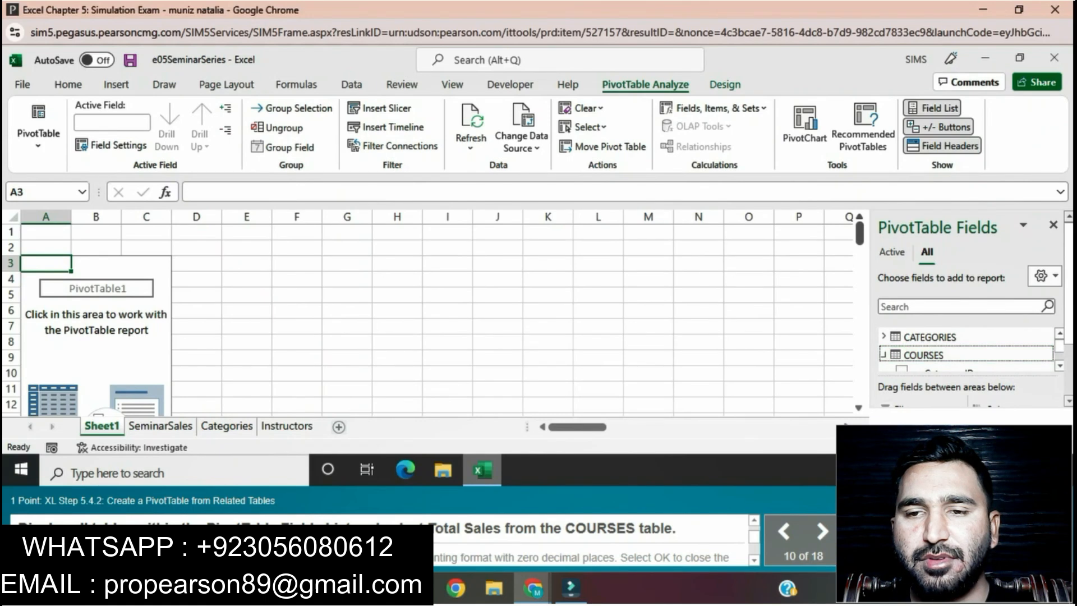
pyautogui.click(1059, 366)
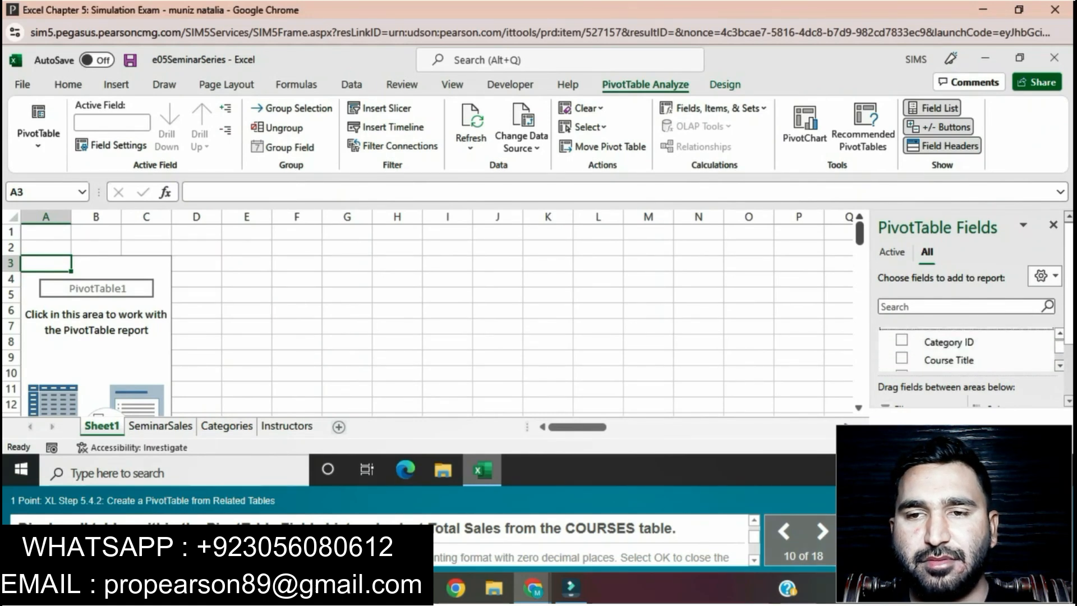
pyautogui.click(1059, 365)
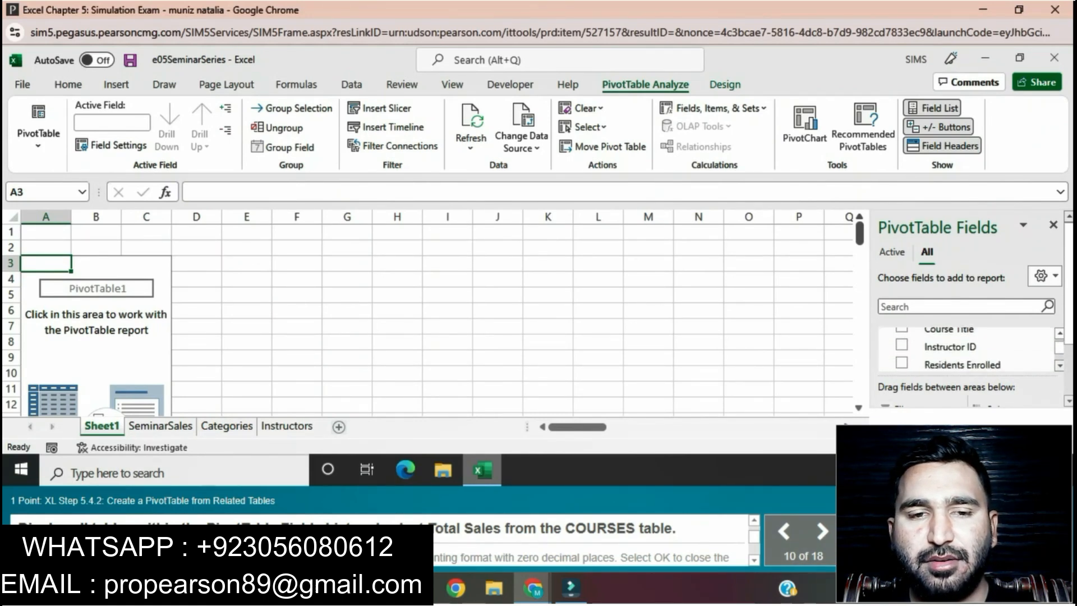
pyautogui.click(1060, 366)
pyautogui.click(1060, 366)
pyautogui.click(1059, 366)
pyautogui.click(1060, 366)
pyautogui.click(901, 346)
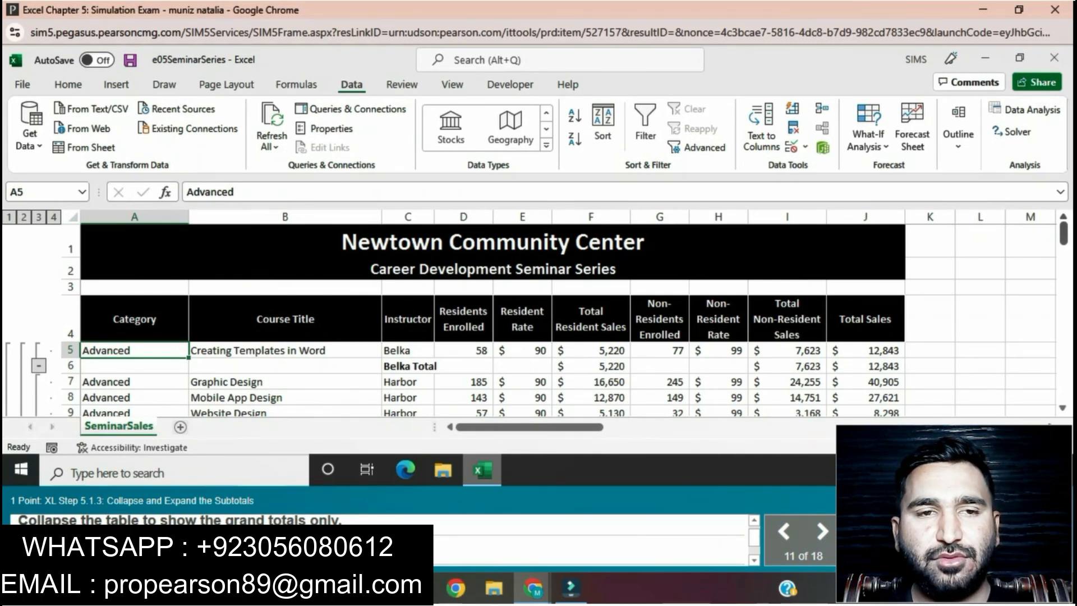
# - Collapse the SeminarSales outline to the grand total only and expand it level by level, through category and instructor subtotals, to all details
pyautogui.click(9, 217)
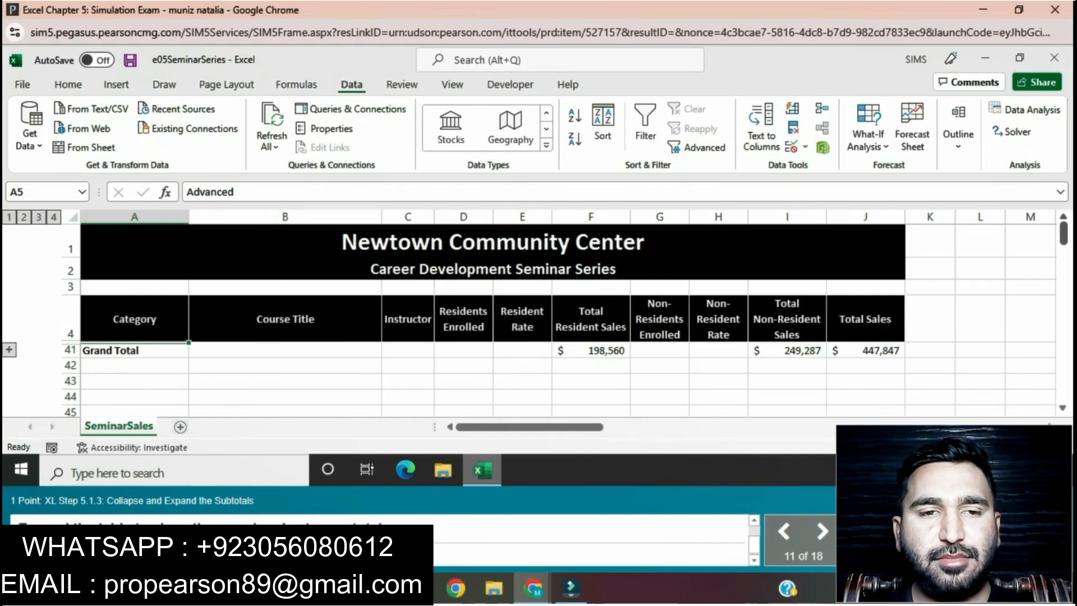
pyautogui.click(23, 217)
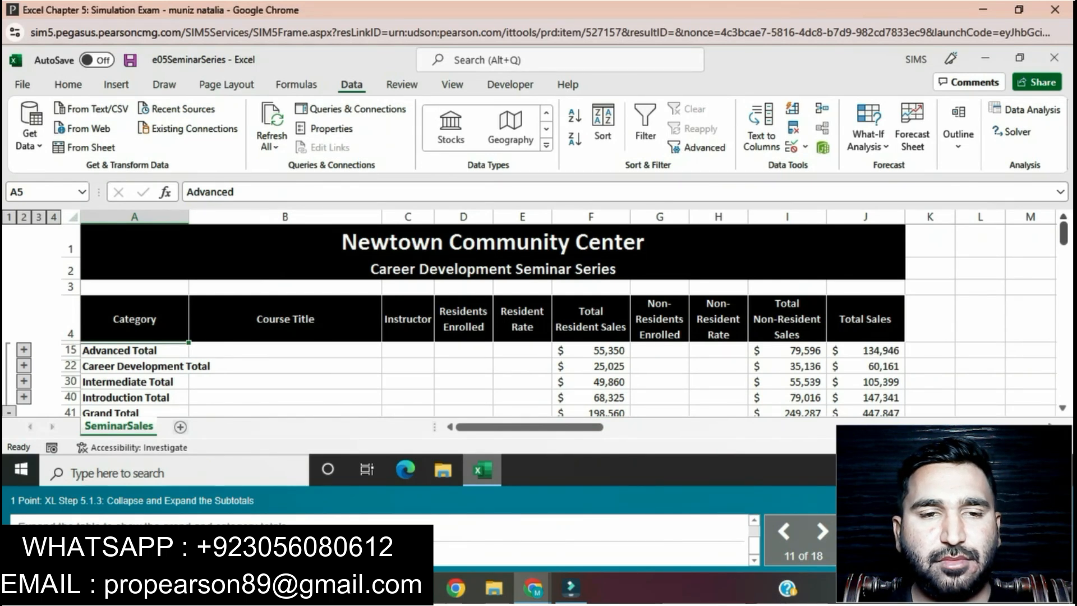
pyautogui.click(39, 217)
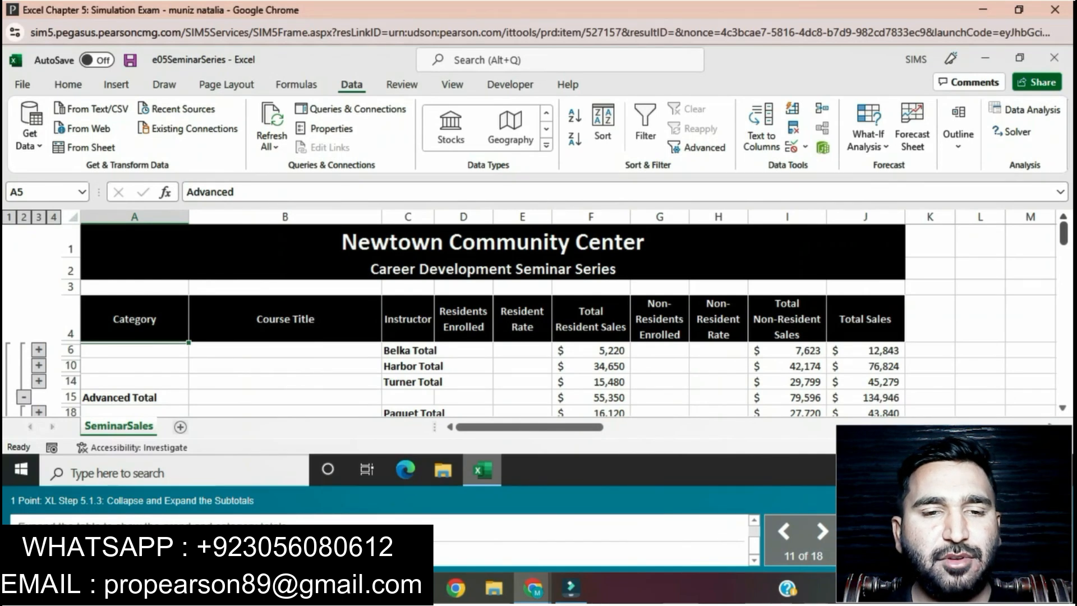
pyautogui.click(54, 217)
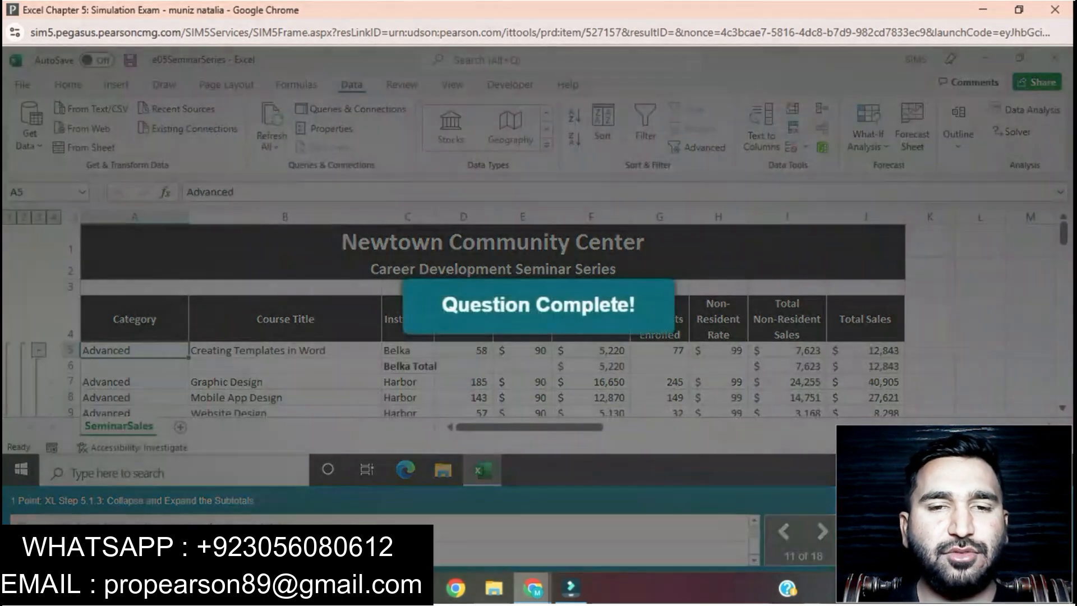